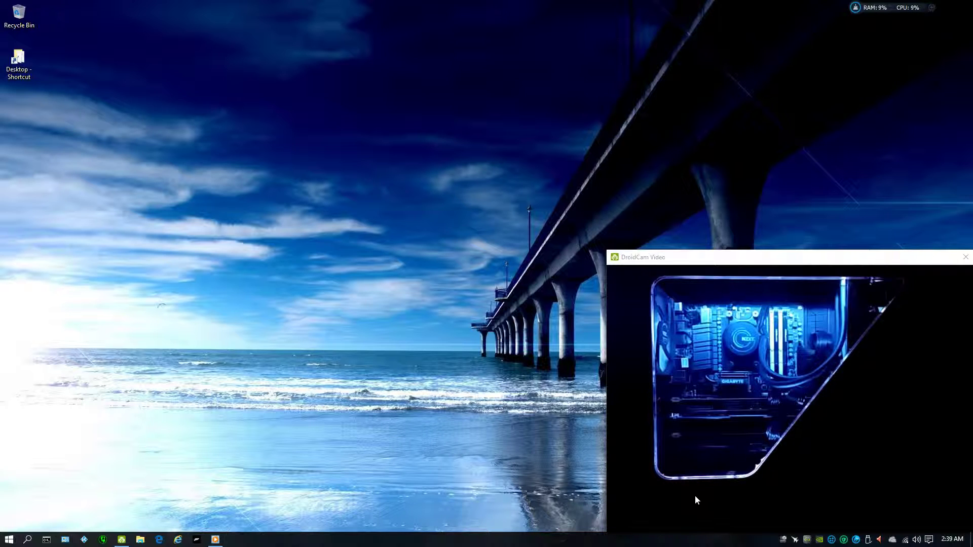
Open the CAM monitoring dashboard, then shorten its window and restore the full height.
click(807, 541)
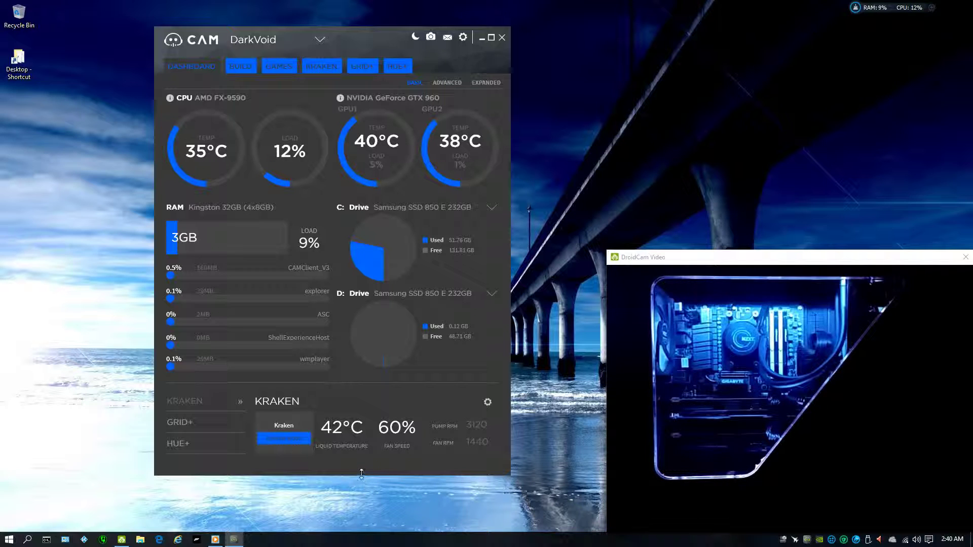
drag(362, 474, 379, 384)
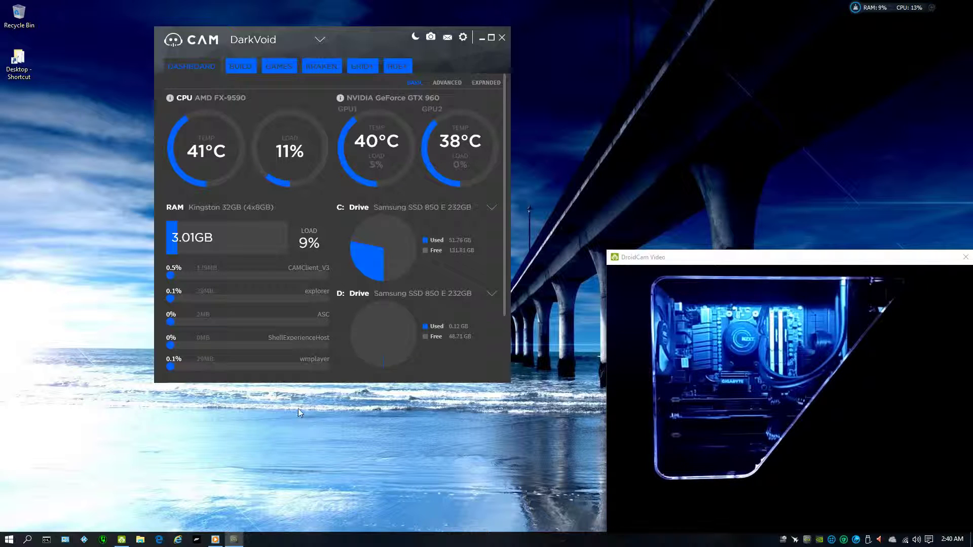
drag(314, 383, 312, 499)
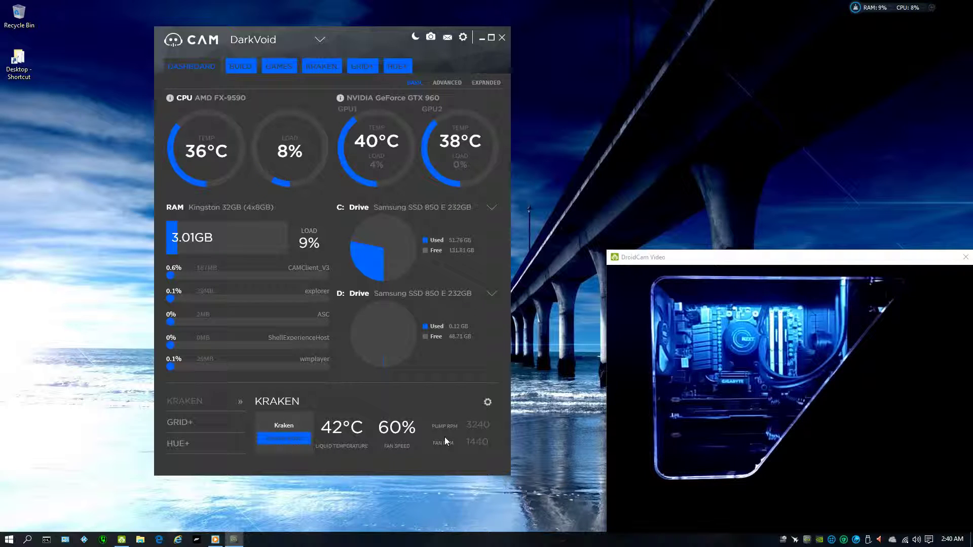
View the GRID+ and HUE+ device summaries on the dashboard, and return to the KRAKEN summary.
click(197, 425)
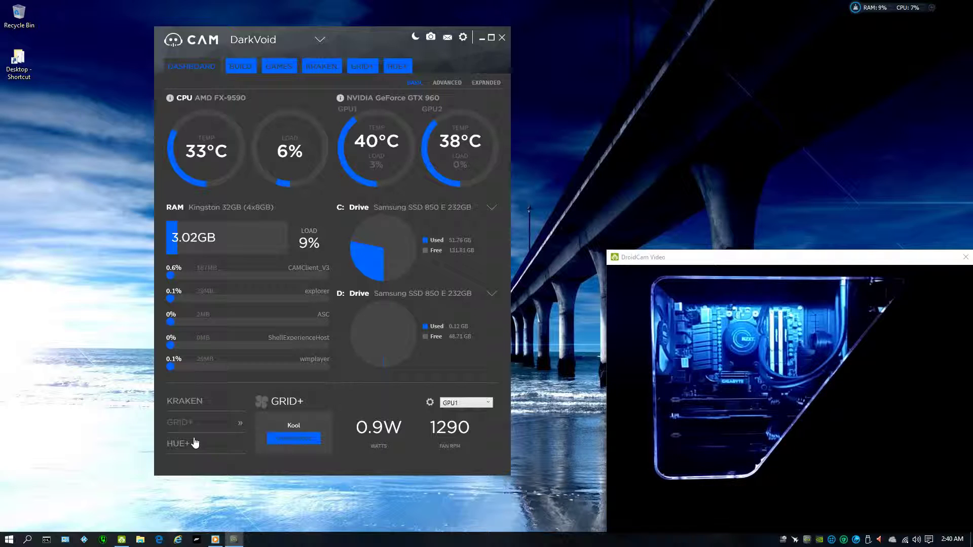
click(195, 443)
click(203, 405)
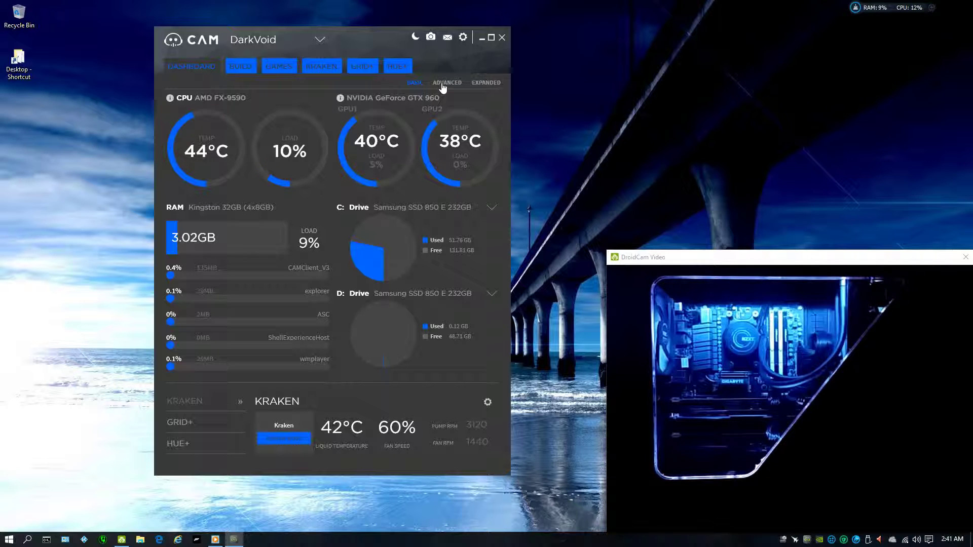
Switch the dashboard to the Advanced view and compare the CPU temperature and load graphs by hour, day and week, ending on minute.
click(446, 83)
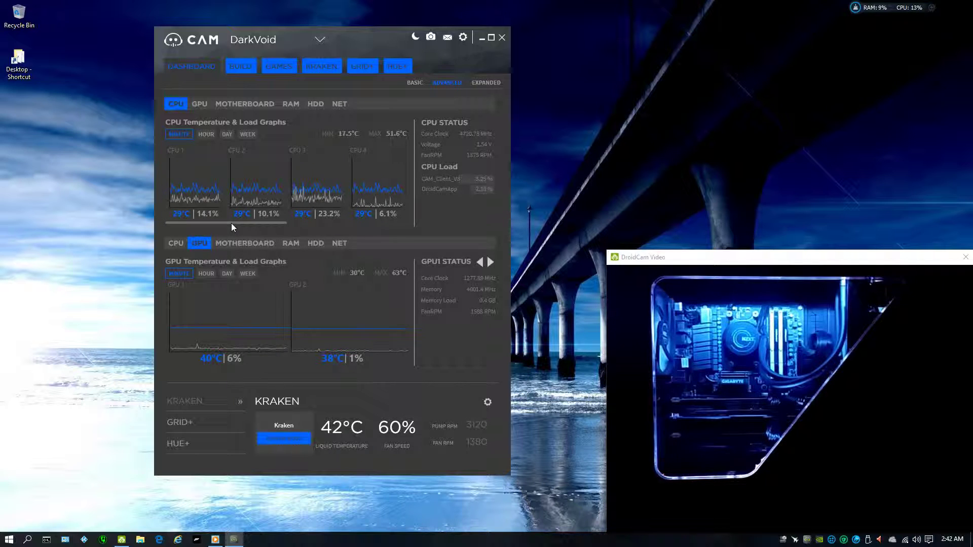
mouse_move(252, 225)
mouse_down()
mouse_move(375, 217)
mouse_move(252, 219)
mouse_up()
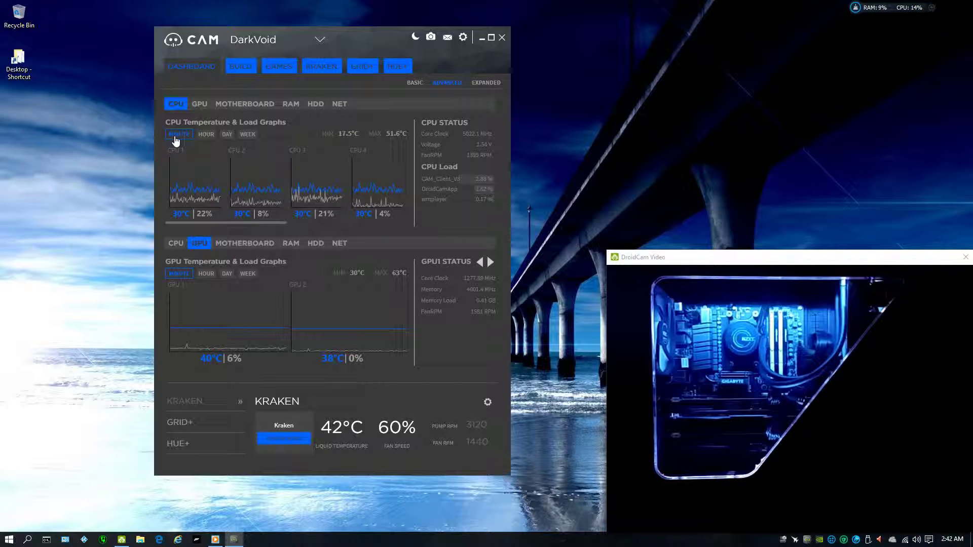
click(207, 136)
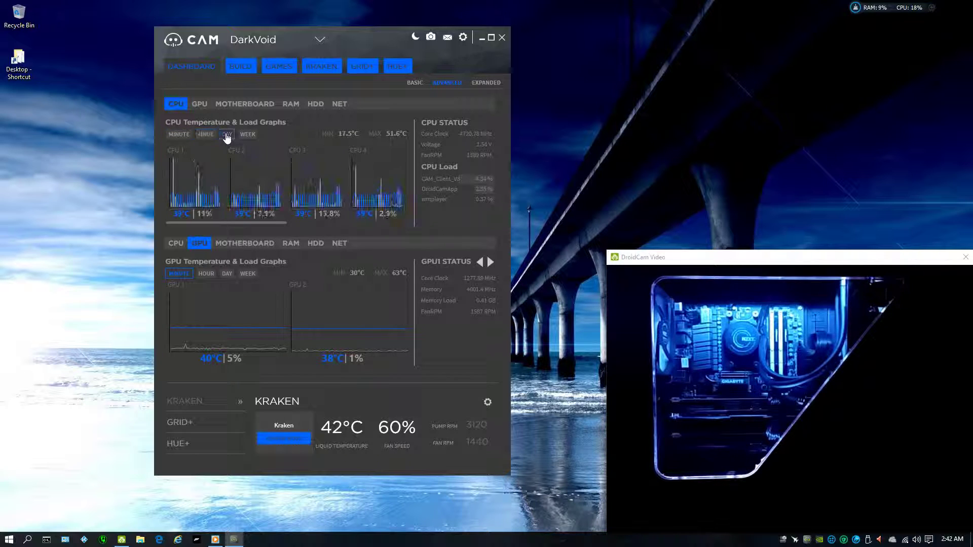
click(248, 135)
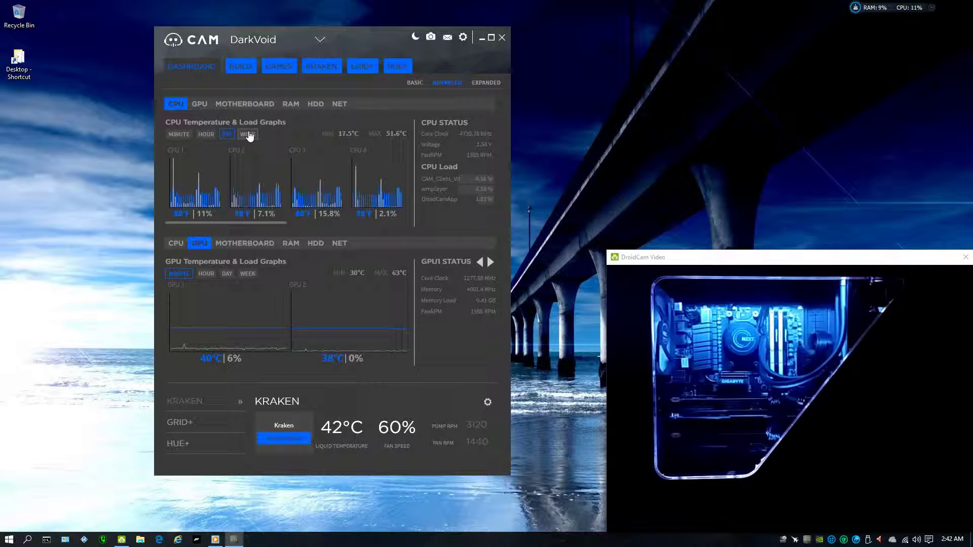
click(179, 136)
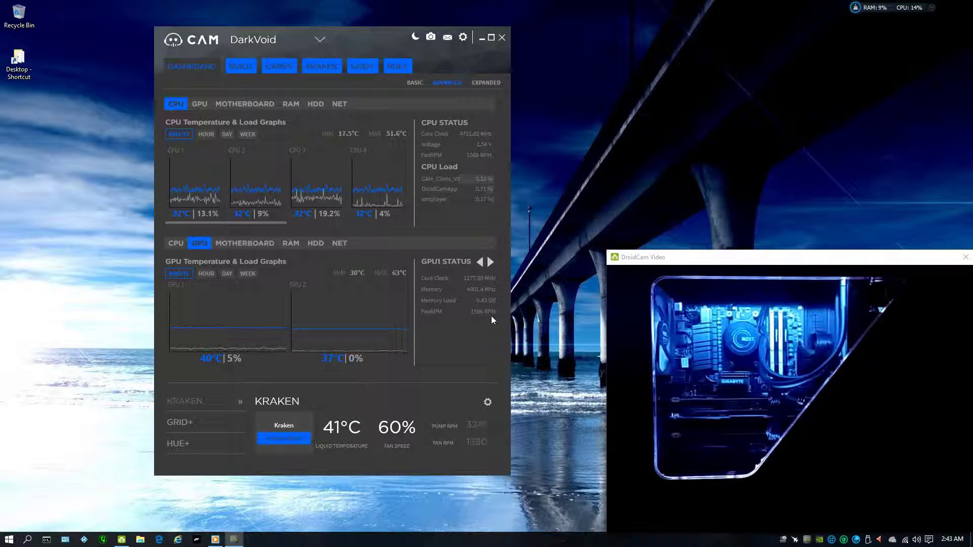
Compare the GPU temperature and load graphs by hour, day and week, and return them to the minute range.
click(205, 274)
click(226, 274)
click(247, 275)
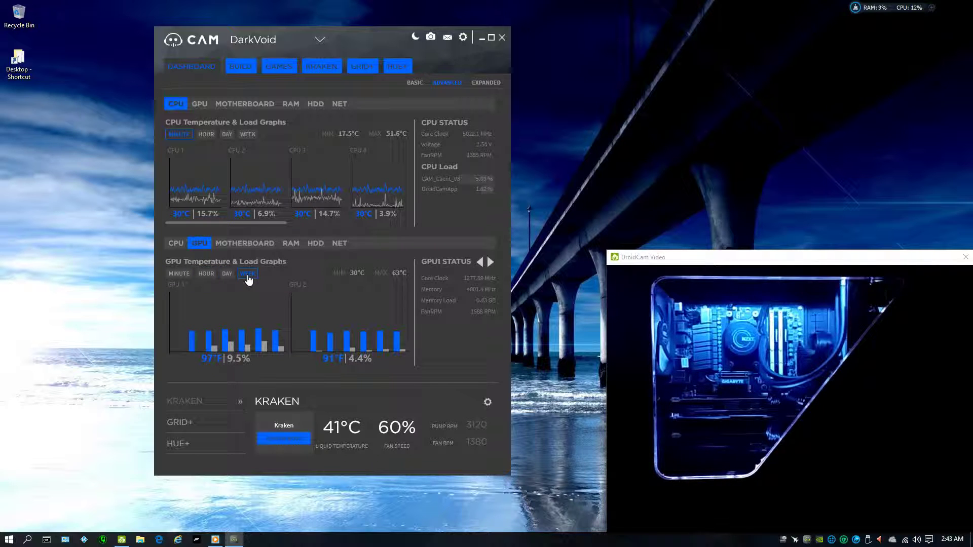
click(179, 275)
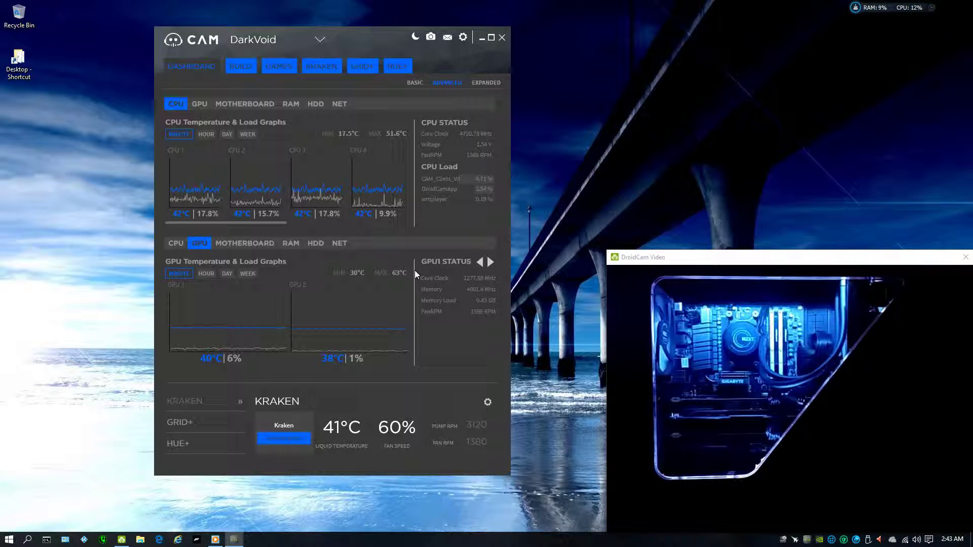
Show the motherboard readings in the lower section and look through the full voltage list.
click(235, 246)
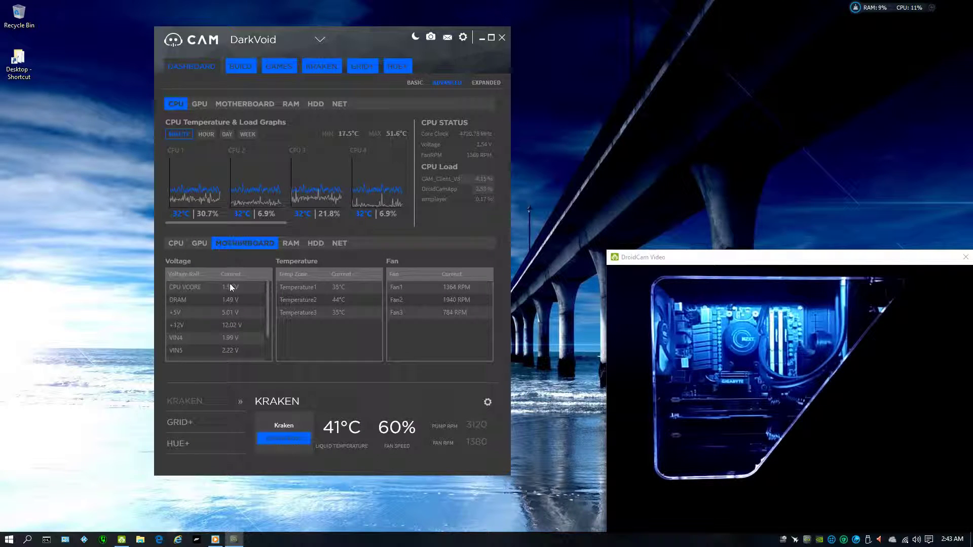
scroll(261, 300, down, 2)
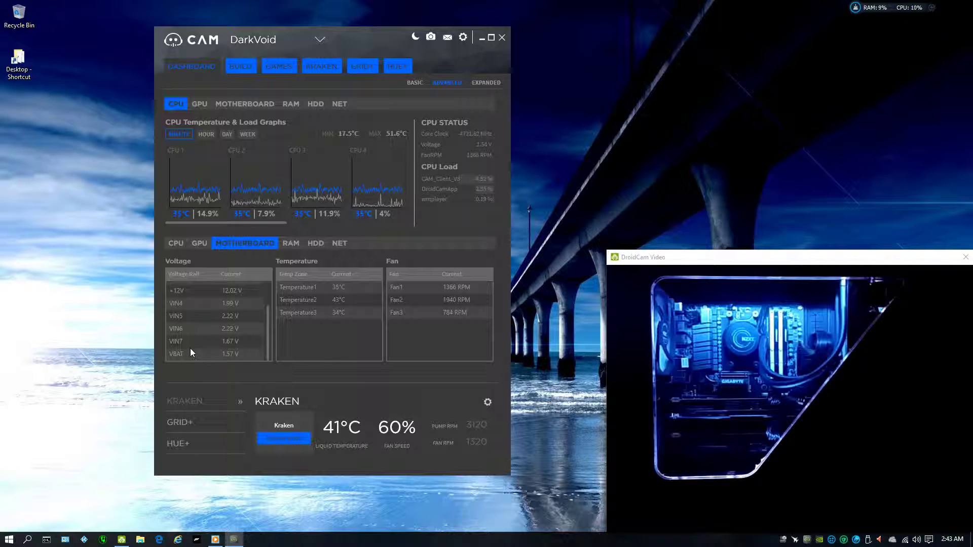
scroll(197, 303, up, 3)
scroll(196, 303, down, 3)
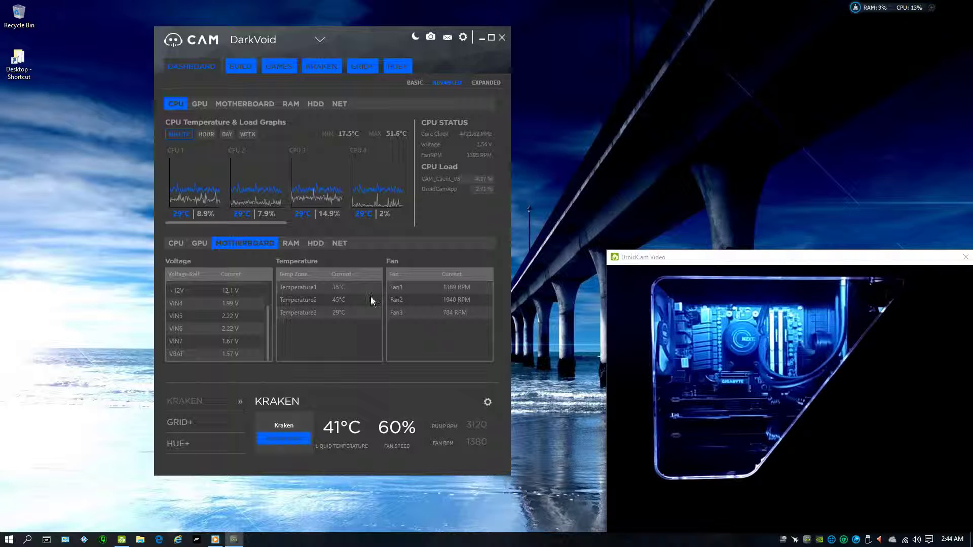
Show the RAM load graph in the lower section and view it by hour, day and week, ending on minute.
click(291, 244)
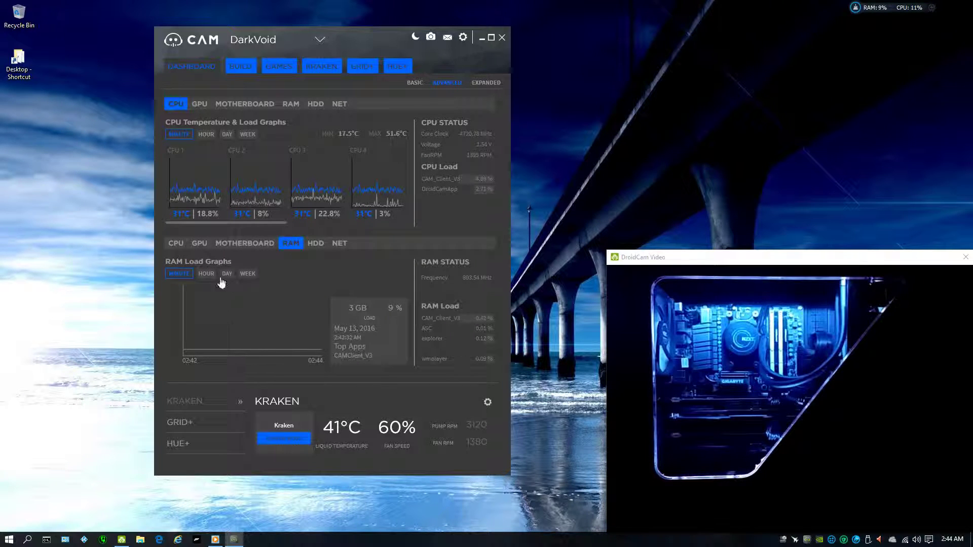
click(205, 274)
click(227, 274)
click(248, 273)
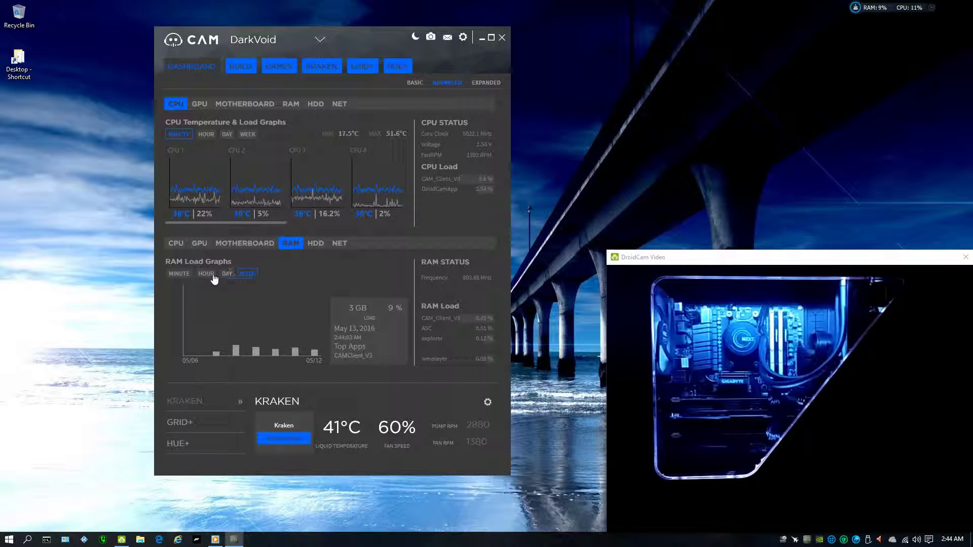
click(179, 274)
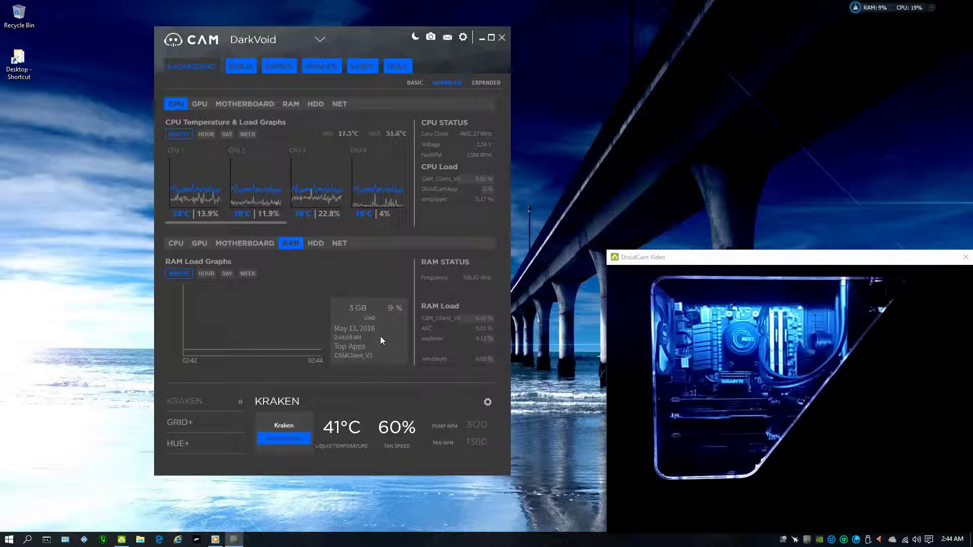
Show the hard drive data in the lower section and look through the drive's attribute list.
click(318, 244)
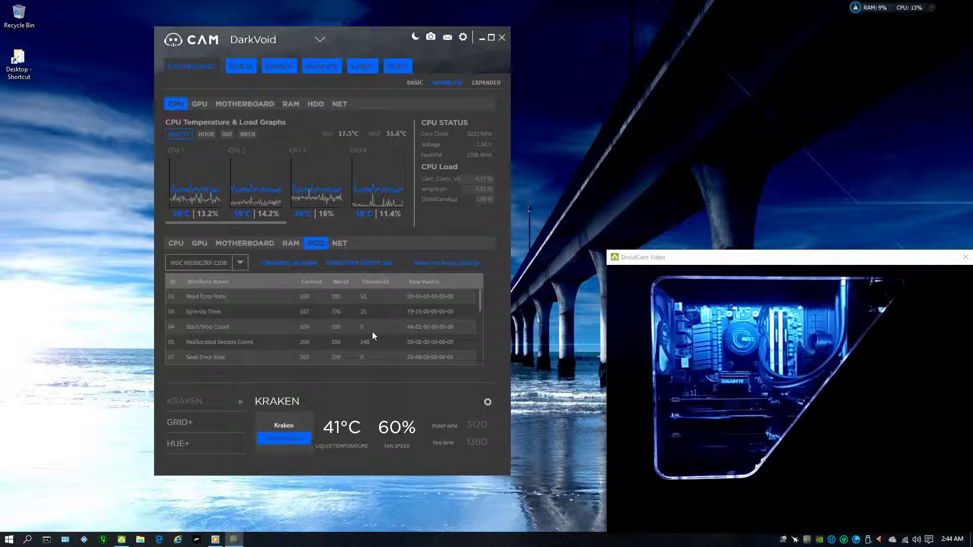
scroll(372, 332, down, 5)
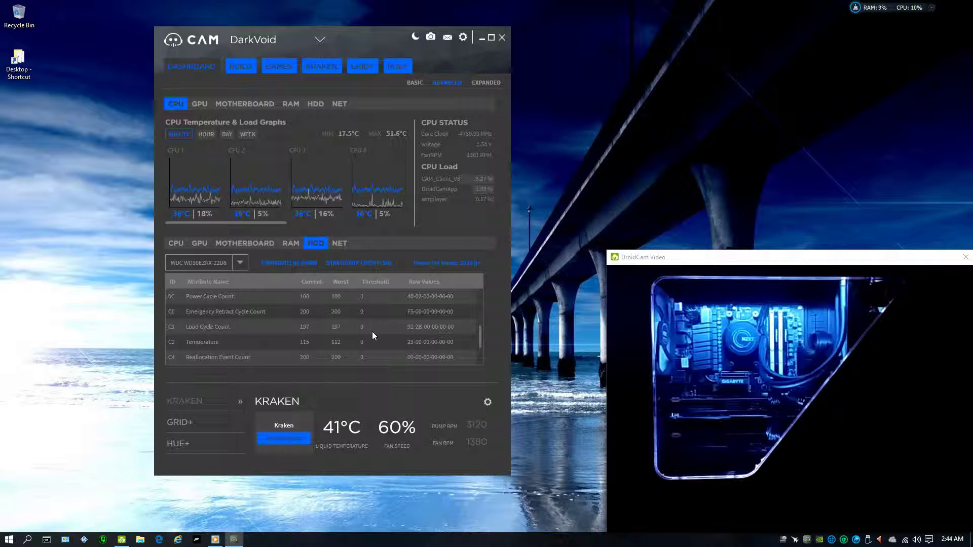
scroll(372, 335, up, 5)
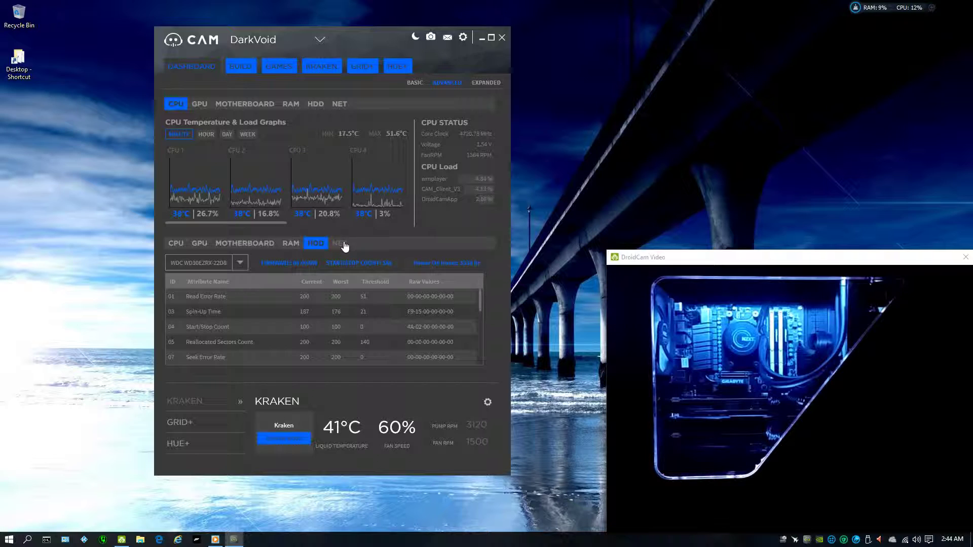
View the network upload and download graphs by hour, day, week and minute, then return the lower section to the GPU graphs.
click(344, 245)
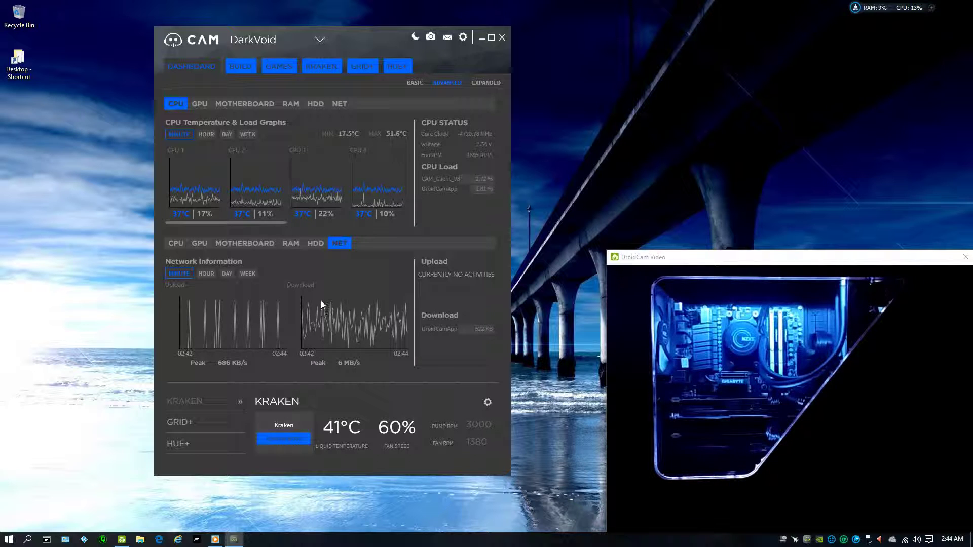
click(206, 274)
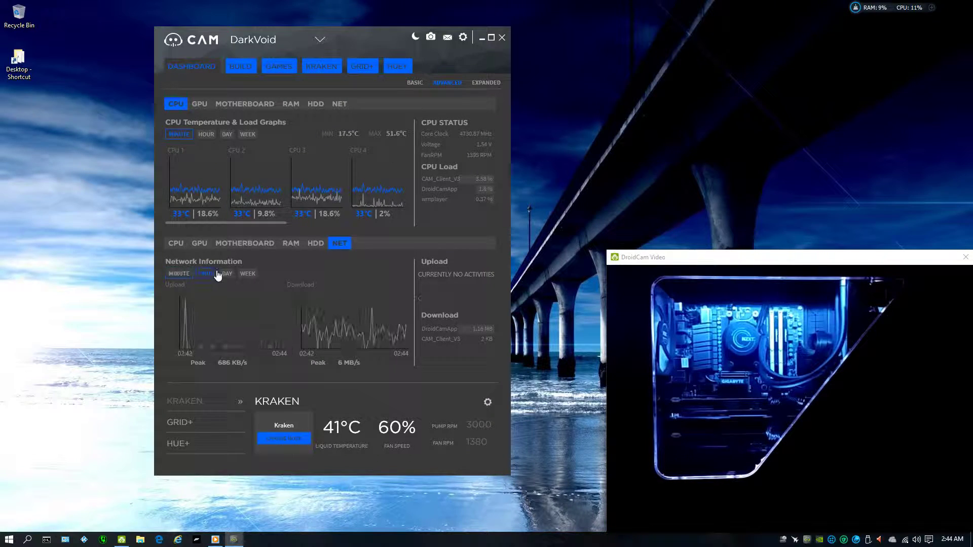
click(232, 274)
click(246, 274)
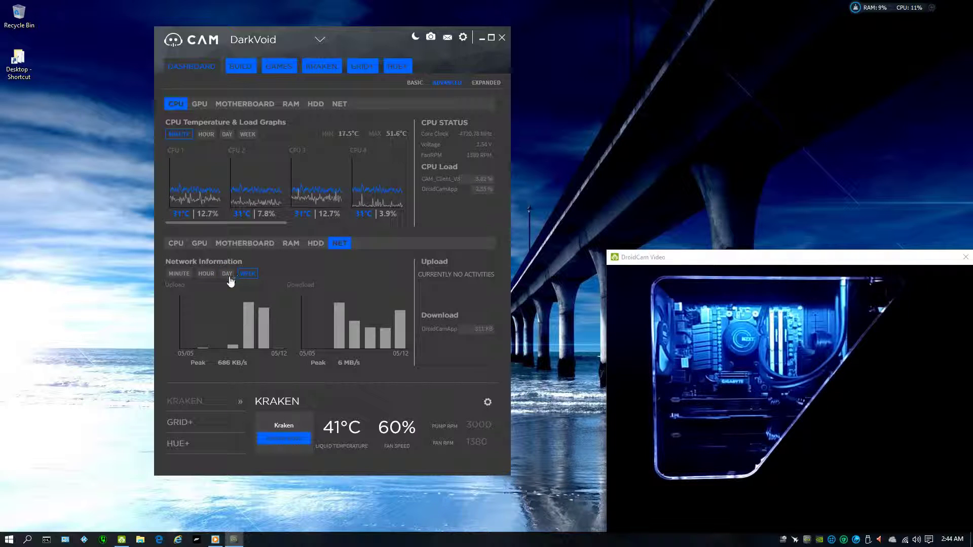
click(179, 274)
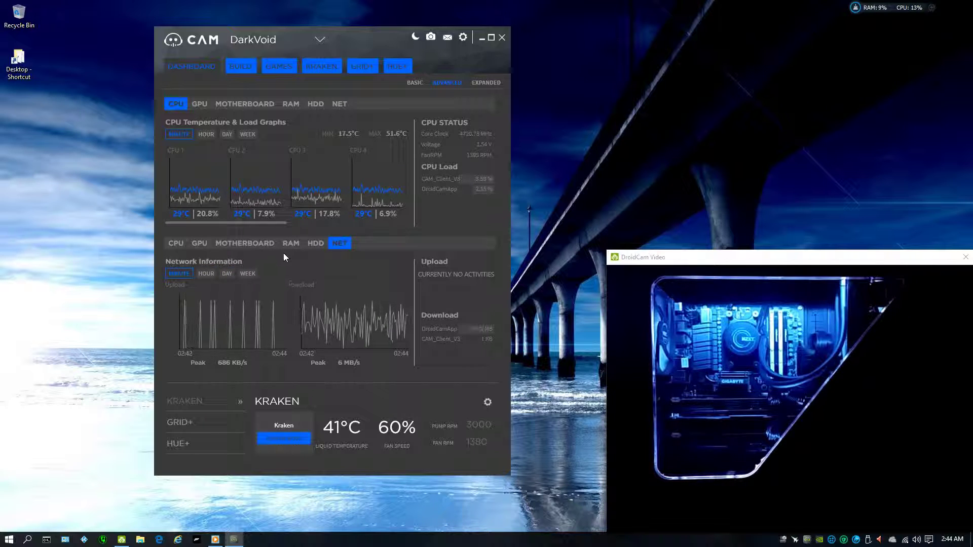
click(199, 243)
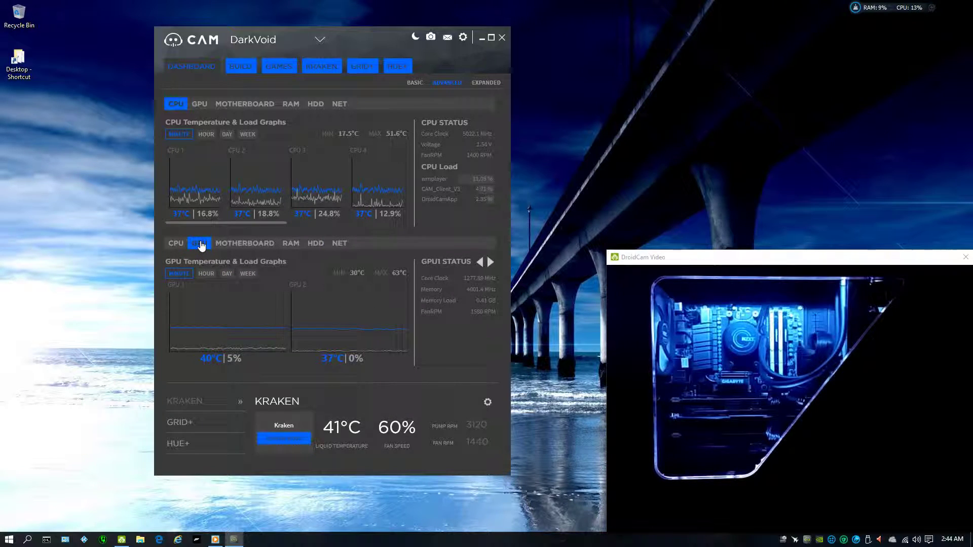
Open the CAM Expanded View and examine the specs of the CPU, both GPUs, motherboard, RAM and hard drives.
click(491, 84)
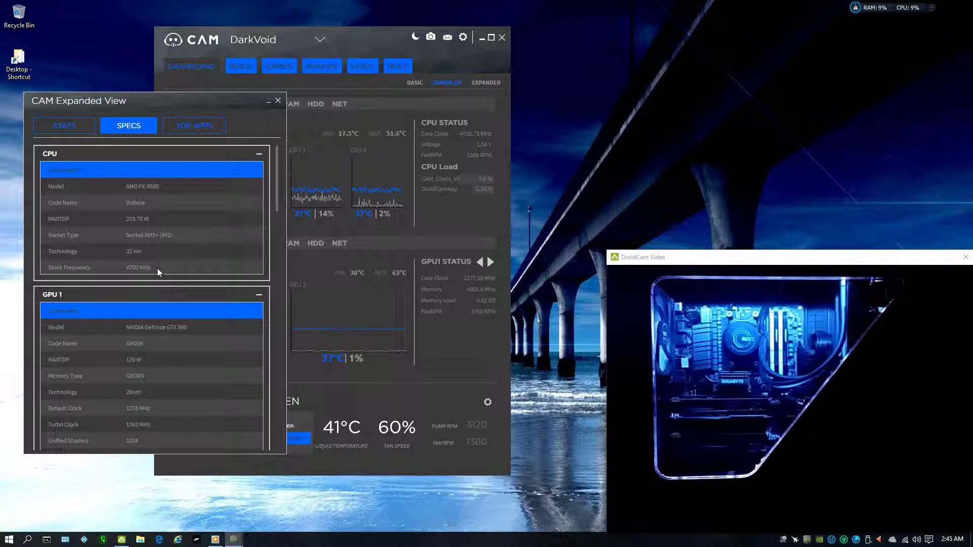
scroll(189, 368, down, 2)
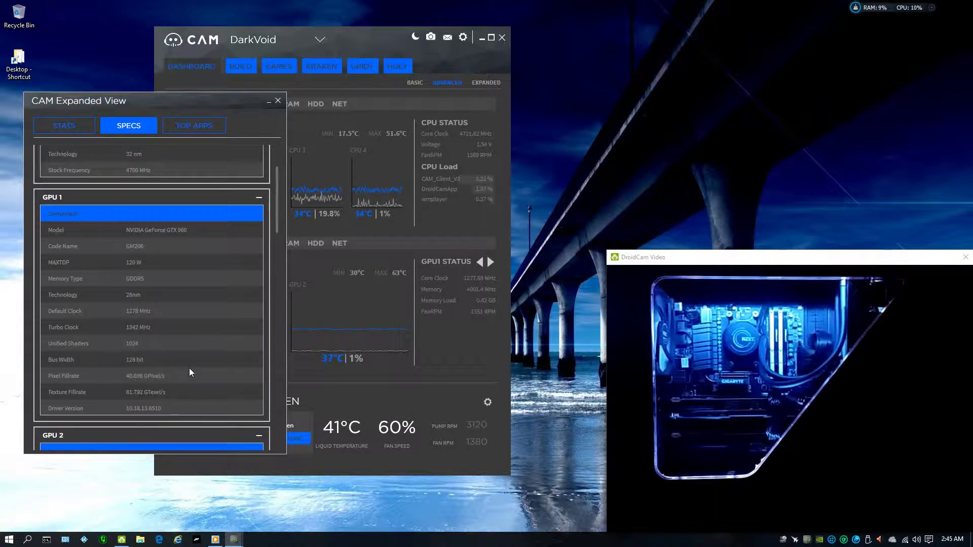
scroll(190, 369, down, 2)
scroll(190, 369, down, 2)
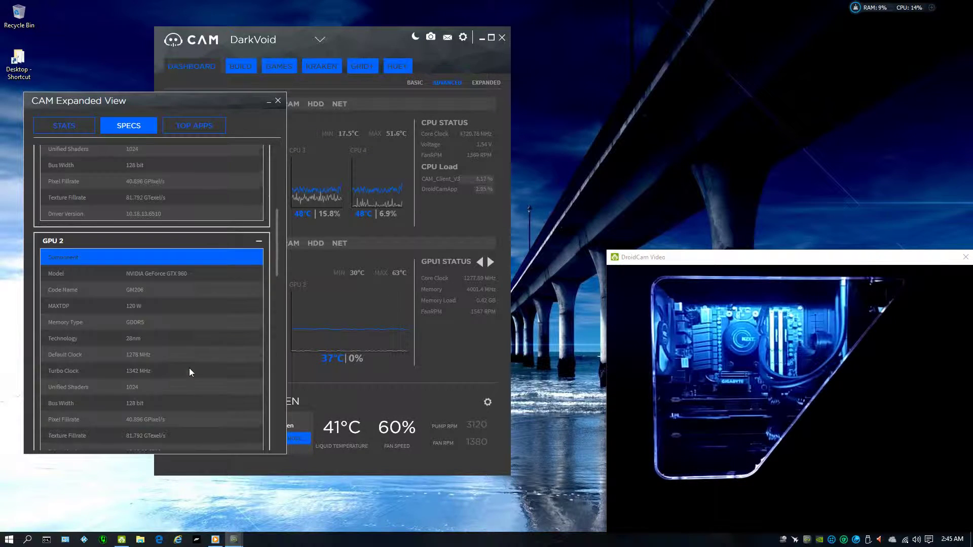
scroll(190, 373, down, 1)
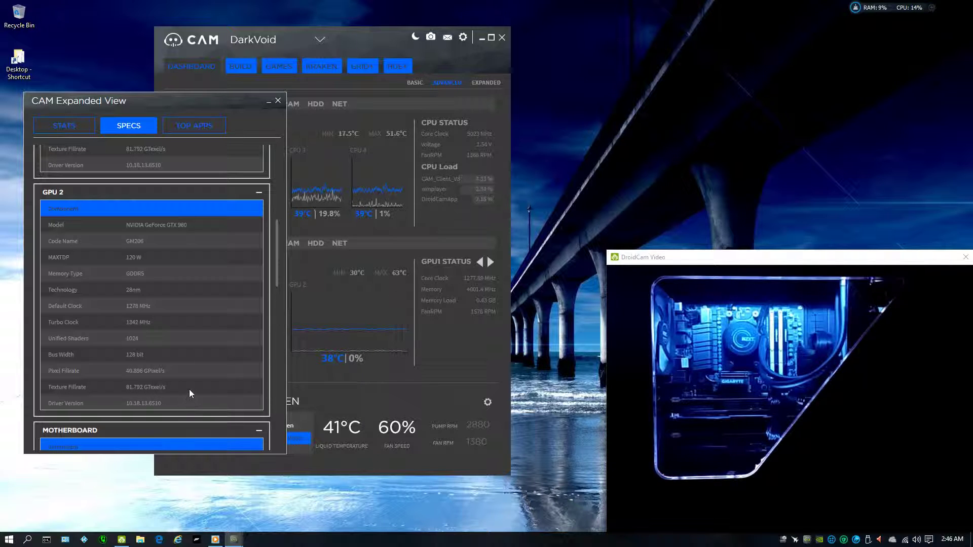
scroll(189, 389, down, 4)
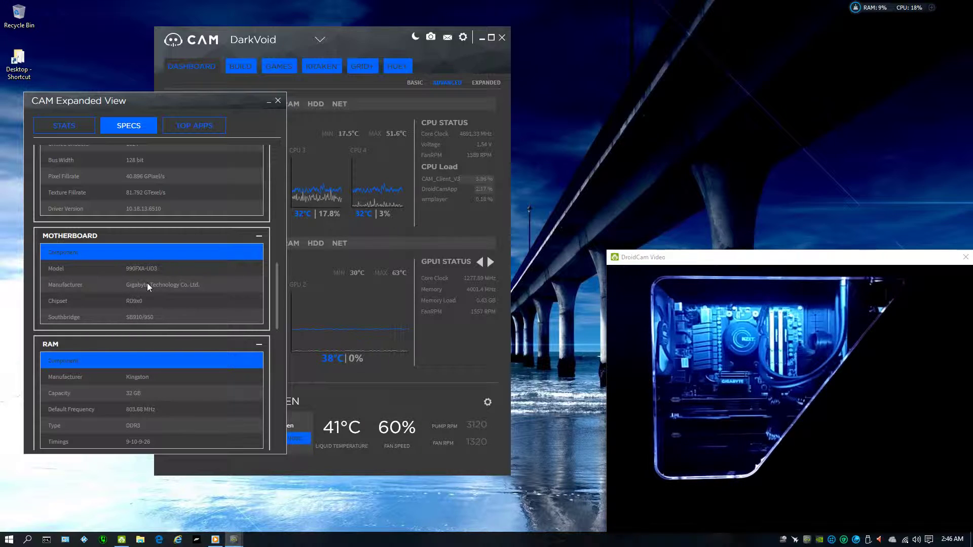
scroll(176, 338, down, 3)
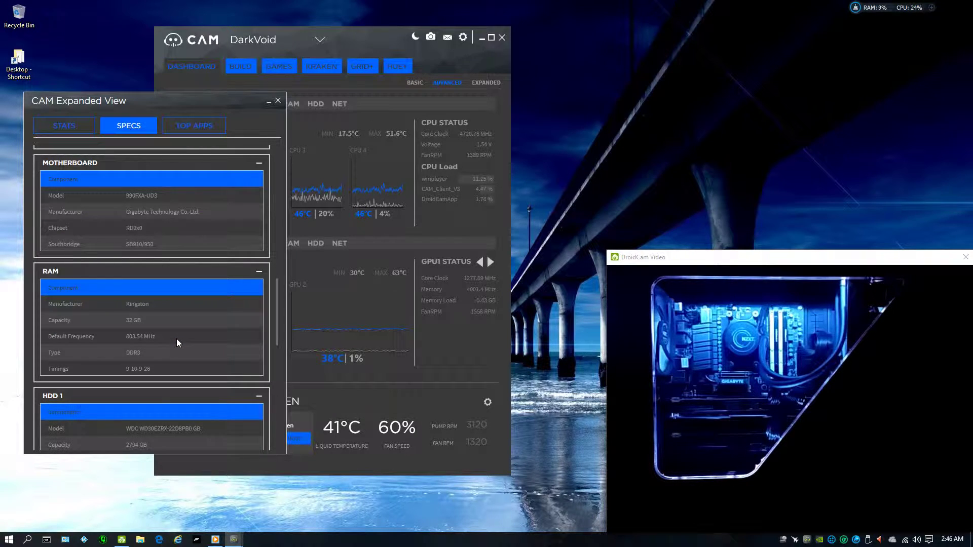
scroll(130, 301, down, 4)
scroll(134, 332, down, 5)
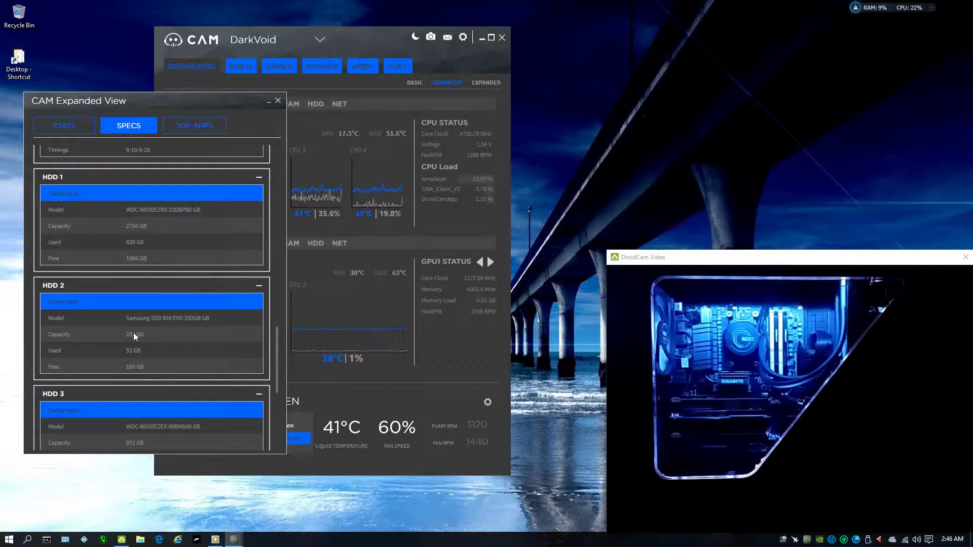
scroll(133, 333, down, 3)
scroll(117, 265, up, 3)
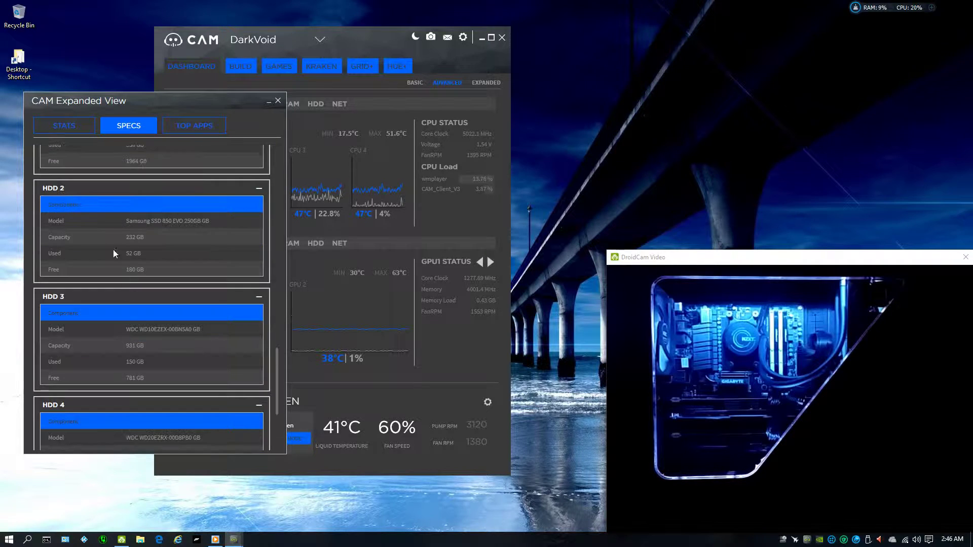
Examine the stats of the CPU, both GPUs, motherboard, RAM, hard drives and network in the Expanded View, and close that window.
click(66, 127)
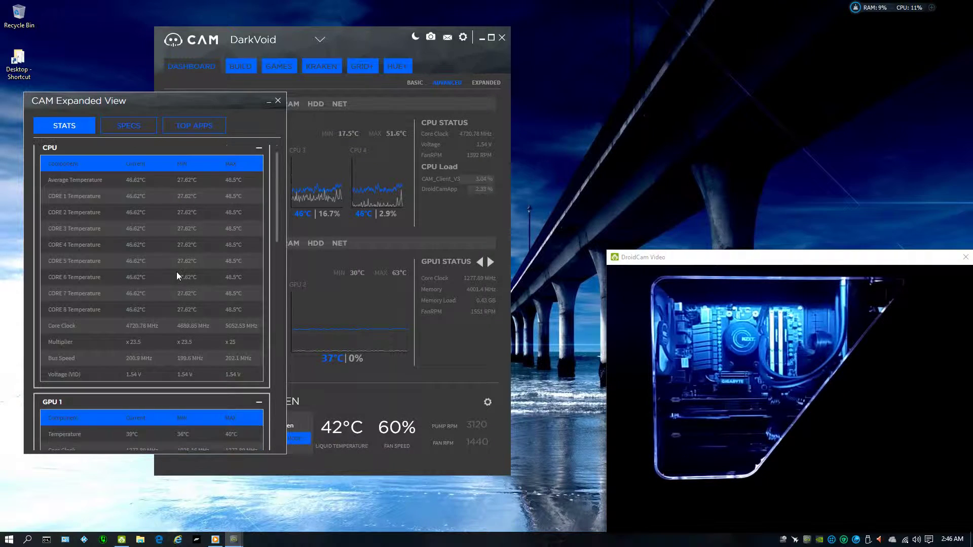
scroll(177, 273, down, 1)
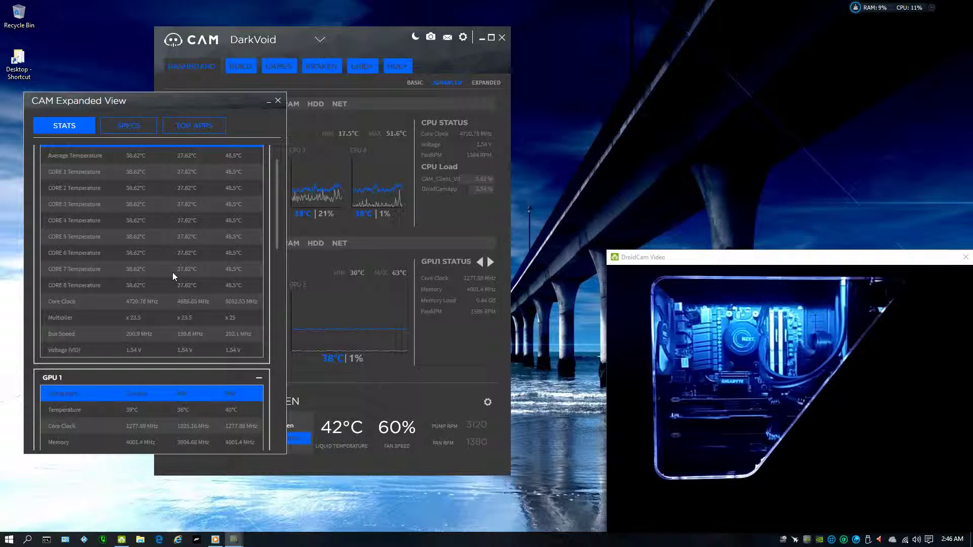
scroll(172, 272, down, 5)
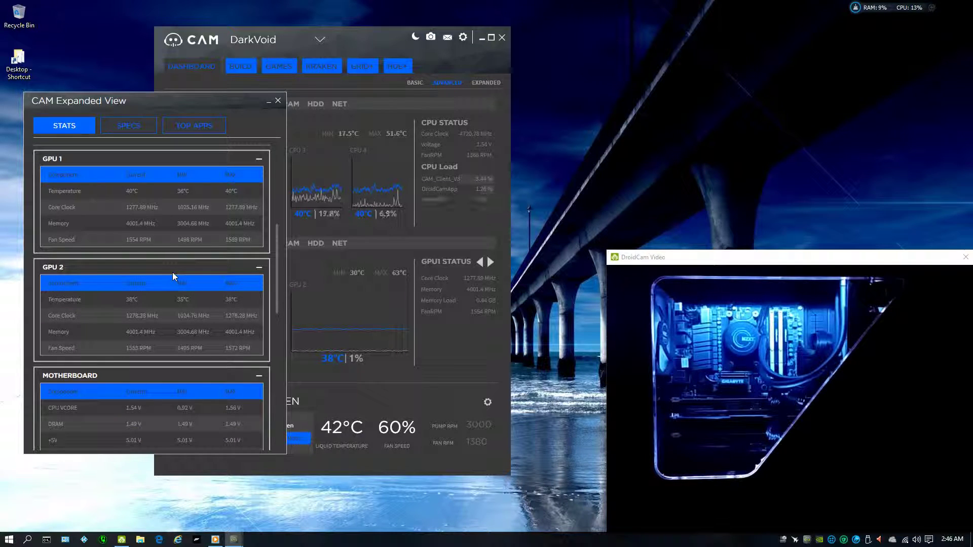
scroll(177, 274, down, 2)
scroll(178, 274, down, 3)
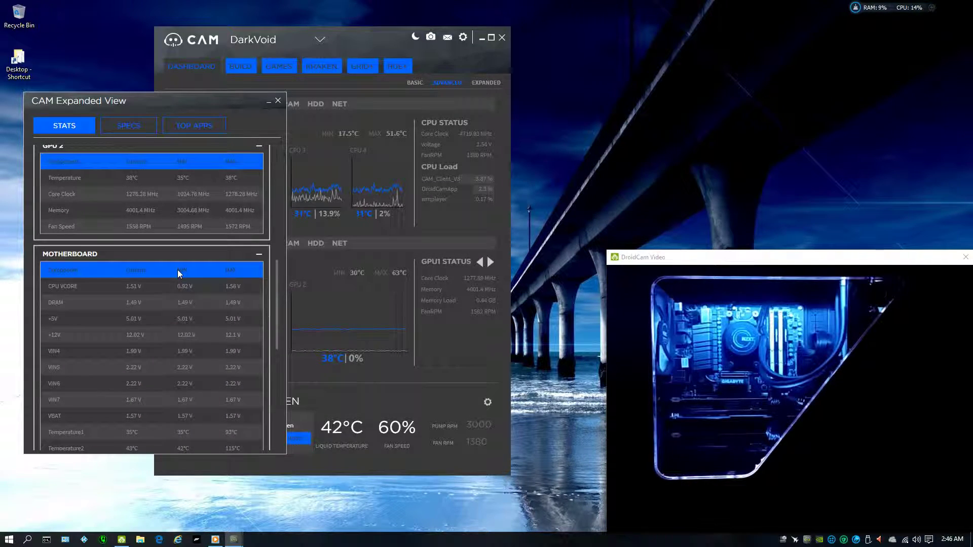
scroll(177, 273, down, 3)
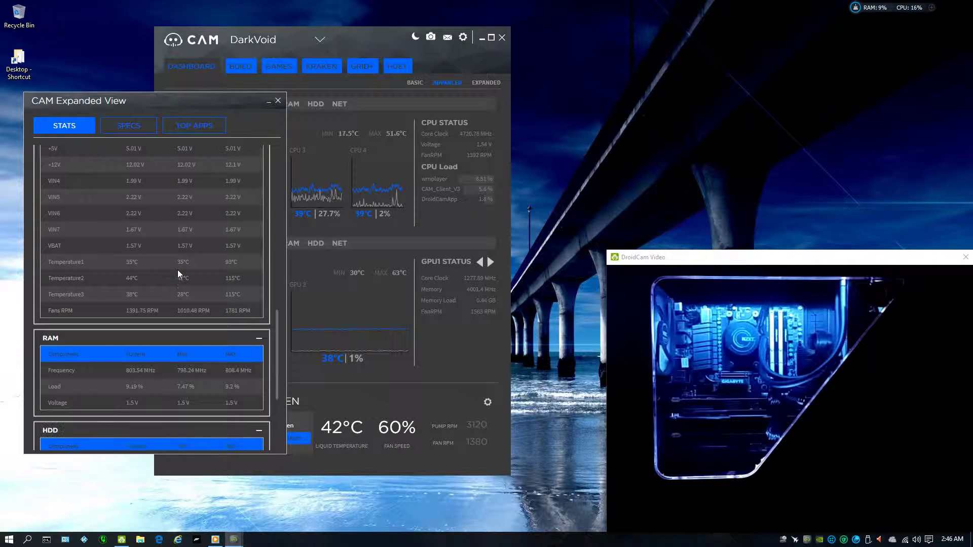
scroll(177, 274, down, 2)
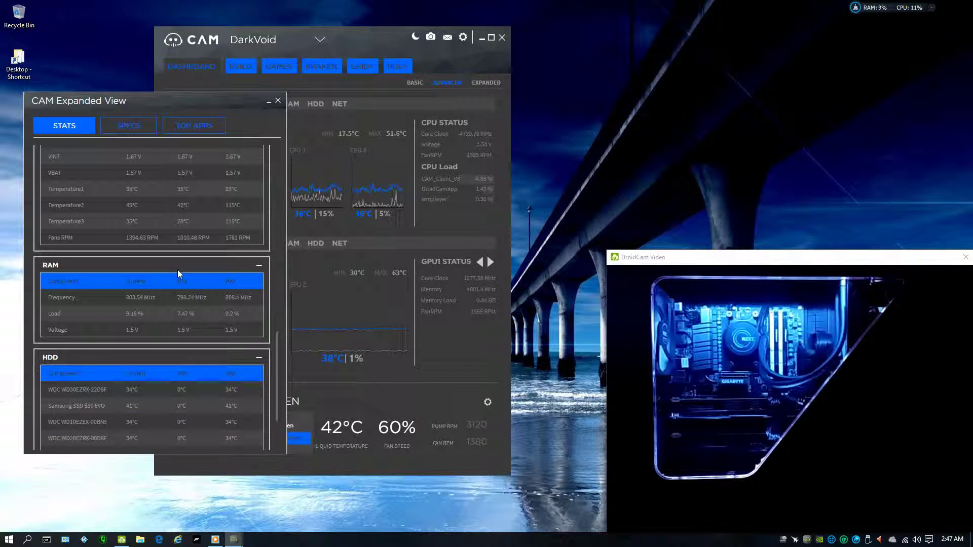
scroll(178, 269, down, 2)
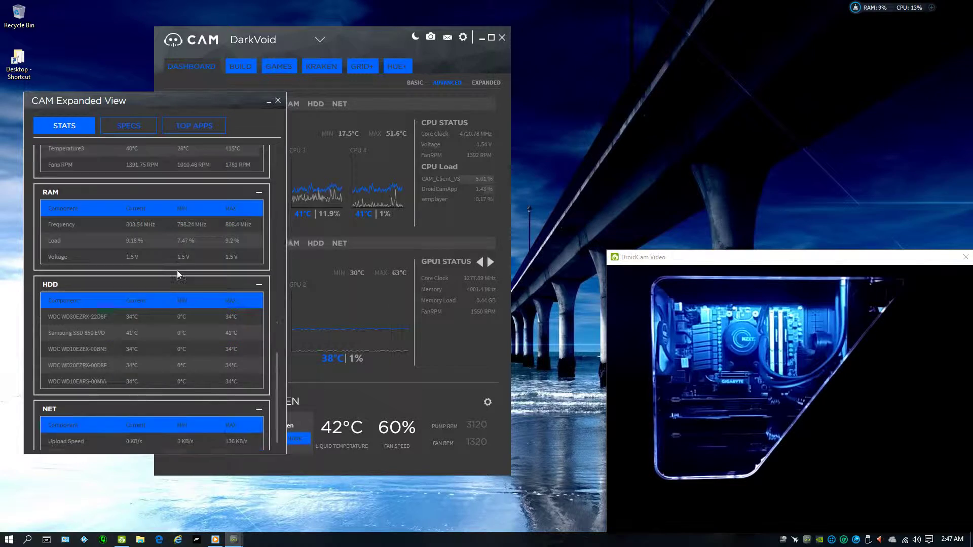
scroll(133, 426, up, 16)
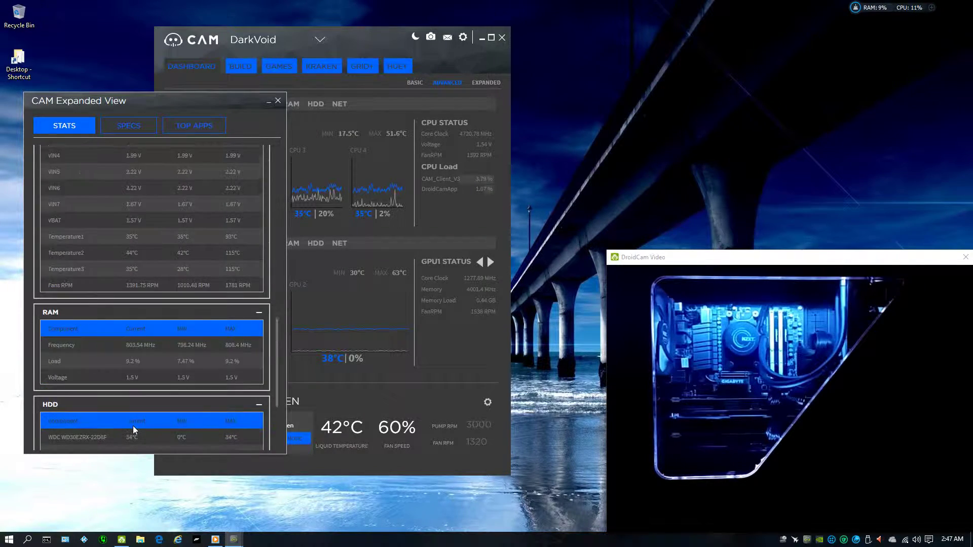
scroll(135, 425, up, 3)
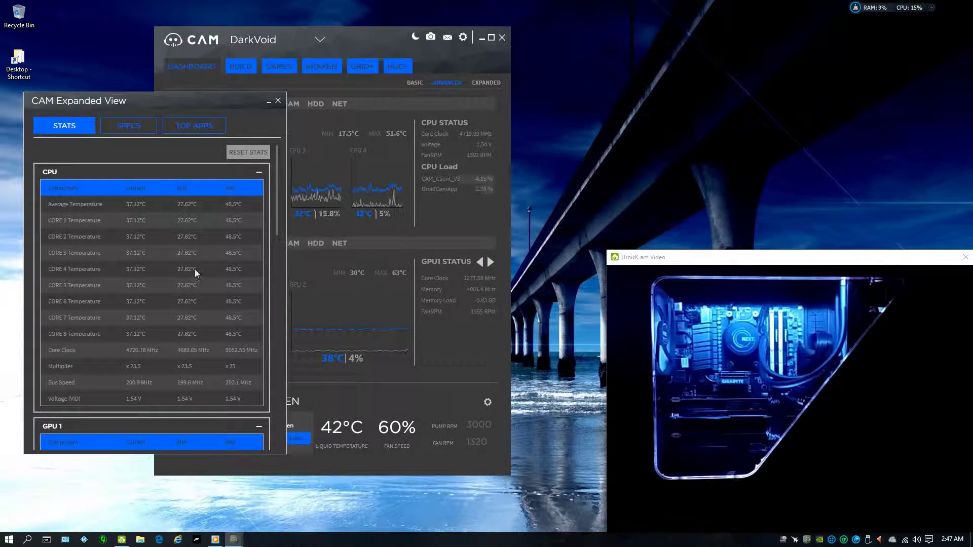
click(278, 101)
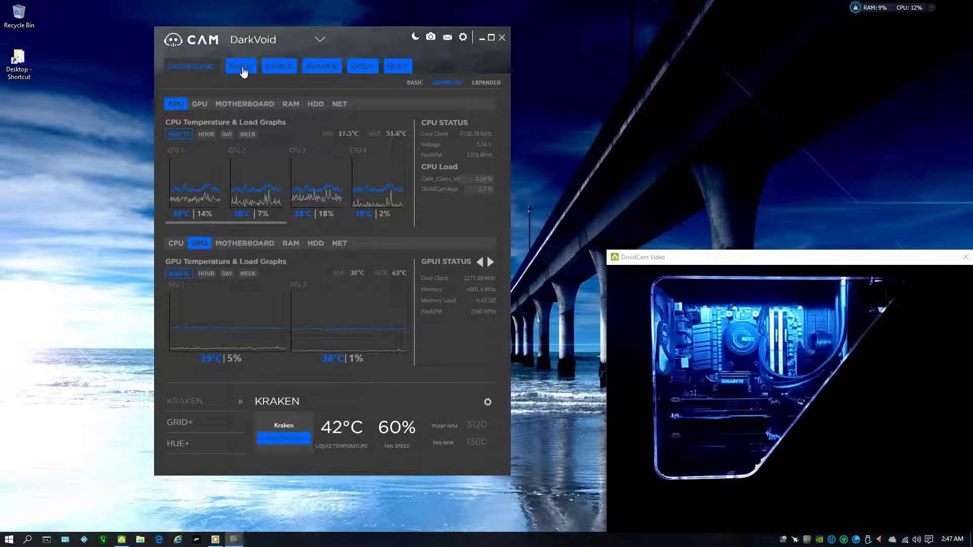
View the Build page's component and drive details, the Games page and the Kraken page.
click(241, 68)
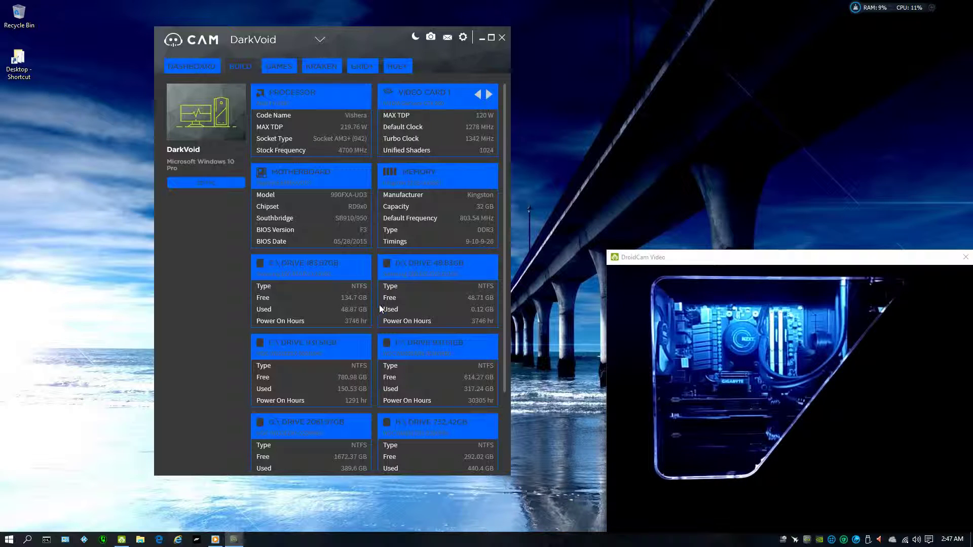
scroll(380, 309, down, 3)
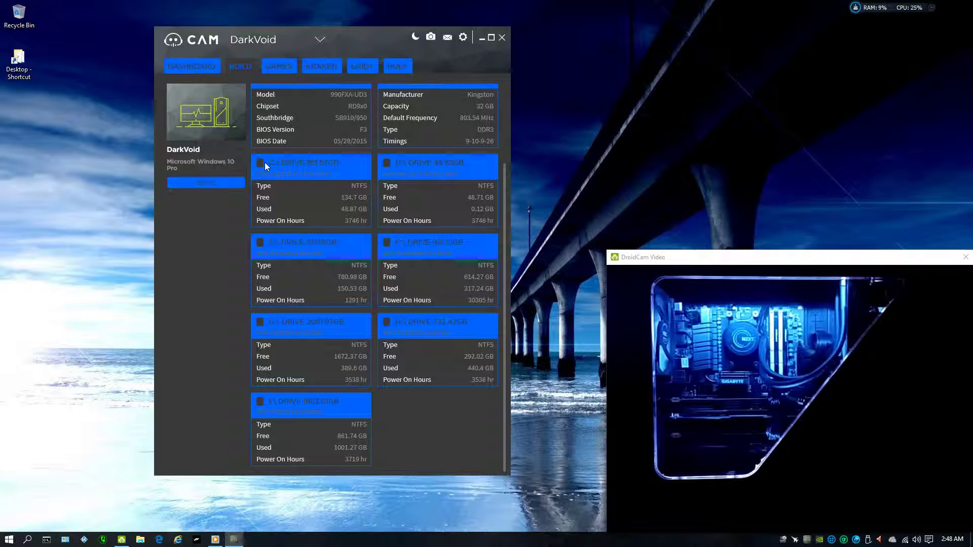
click(279, 70)
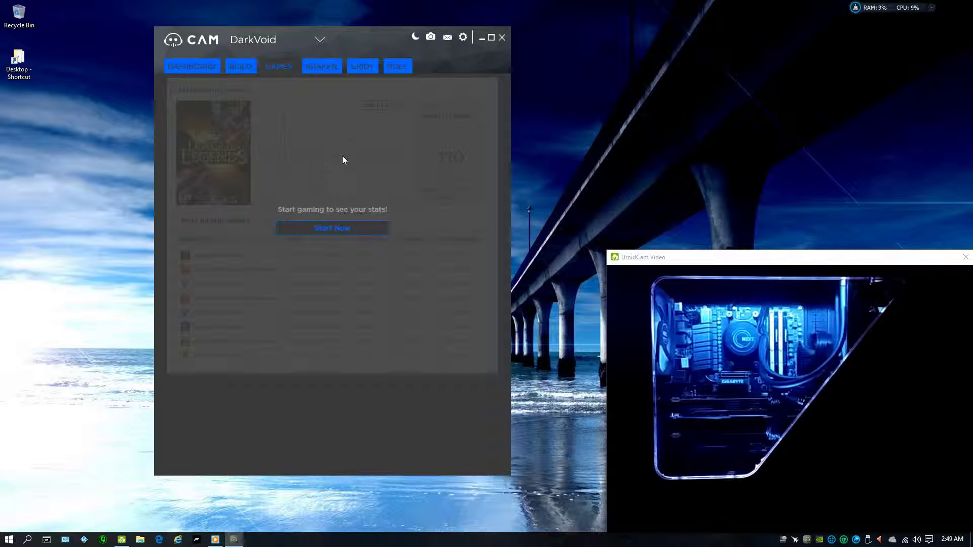
click(314, 68)
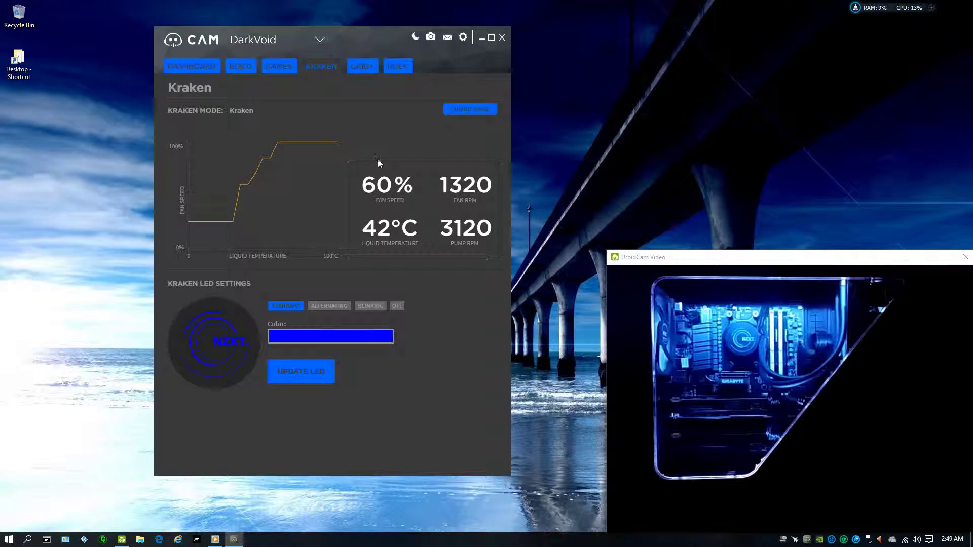
Try editing the Kraken fan profile by shifting one mid-curve point to a slightly higher liquid temperature.
click(463, 111)
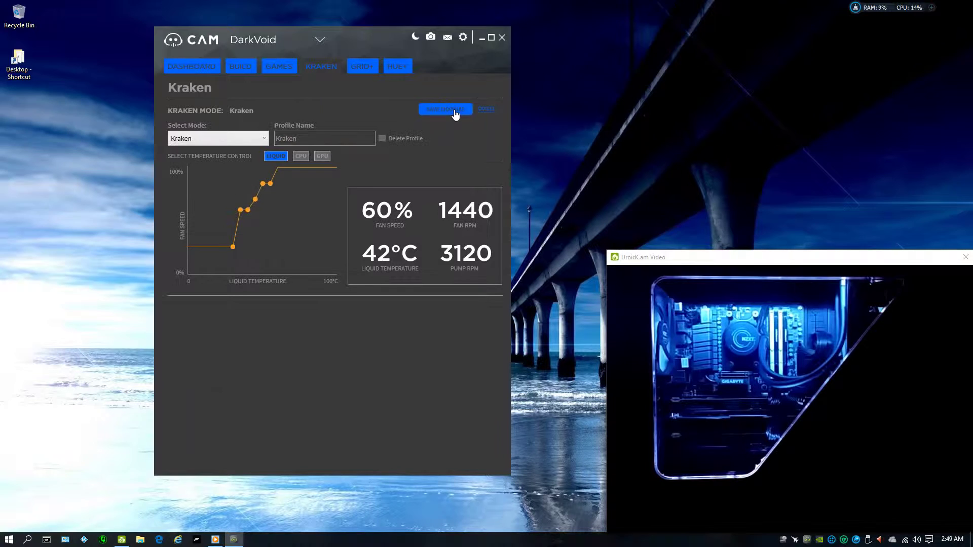
click(233, 138)
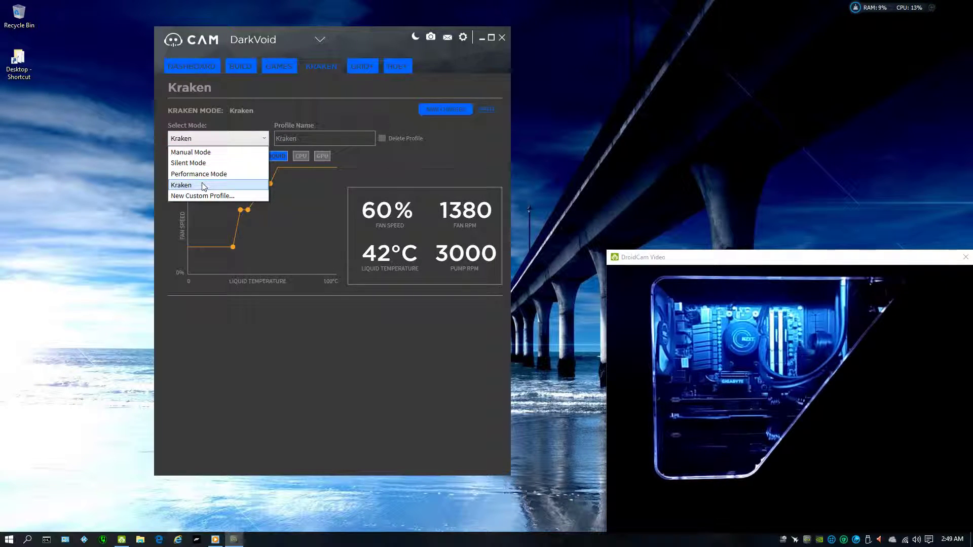
click(205, 186)
mouse_move(240, 210)
mouse_down()
mouse_move(240, 230)
mouse_move(244, 201)
mouse_move(245, 210)
mouse_up()
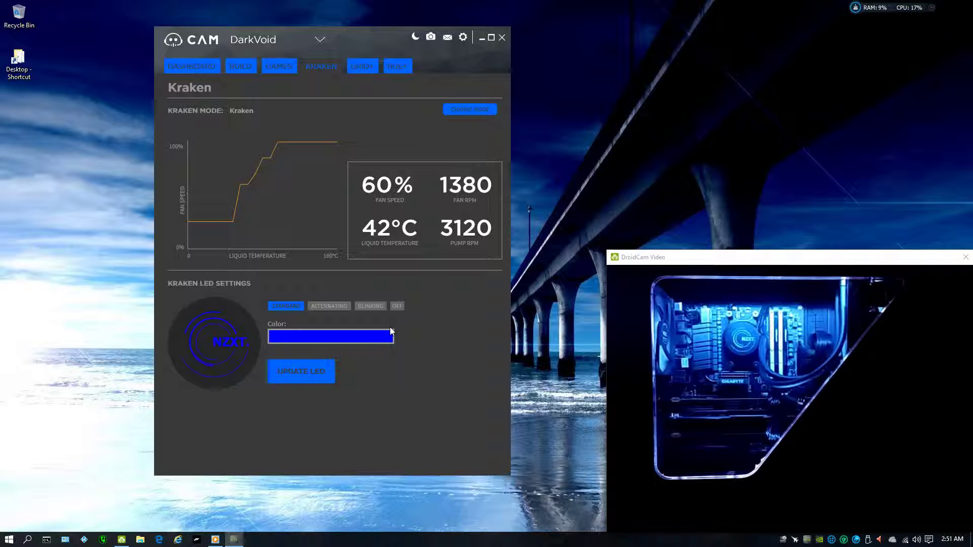
Change the Kraken's standard LED color to white and apply it to the cooler.
click(331, 338)
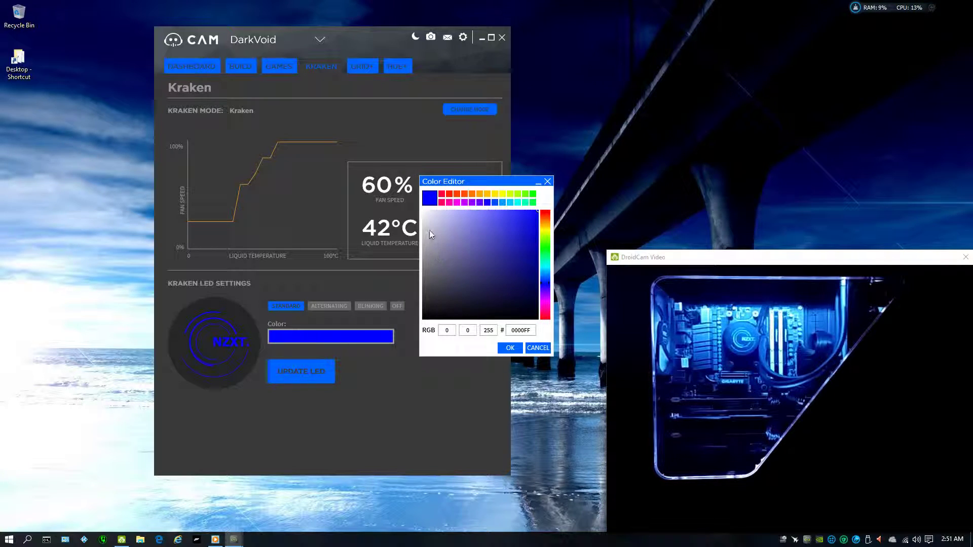
click(510, 347)
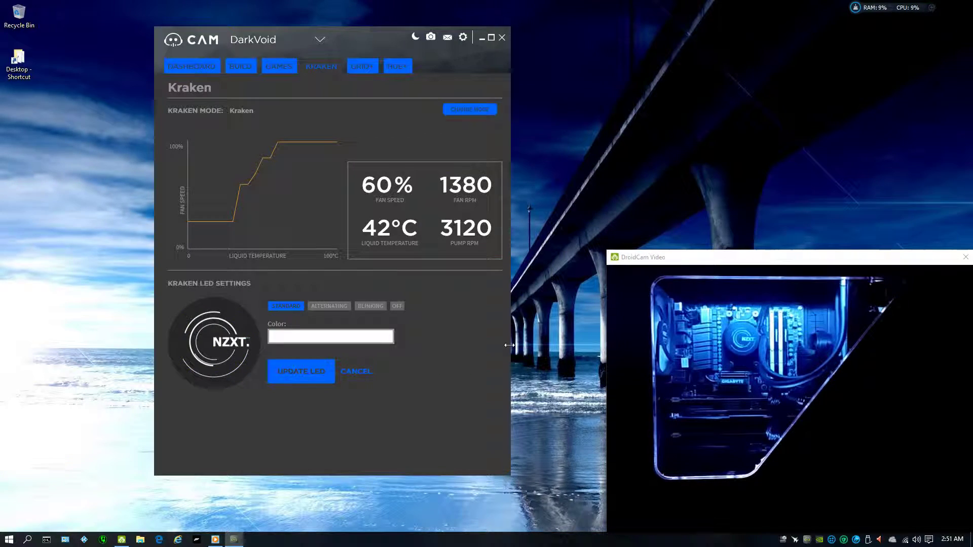
click(317, 378)
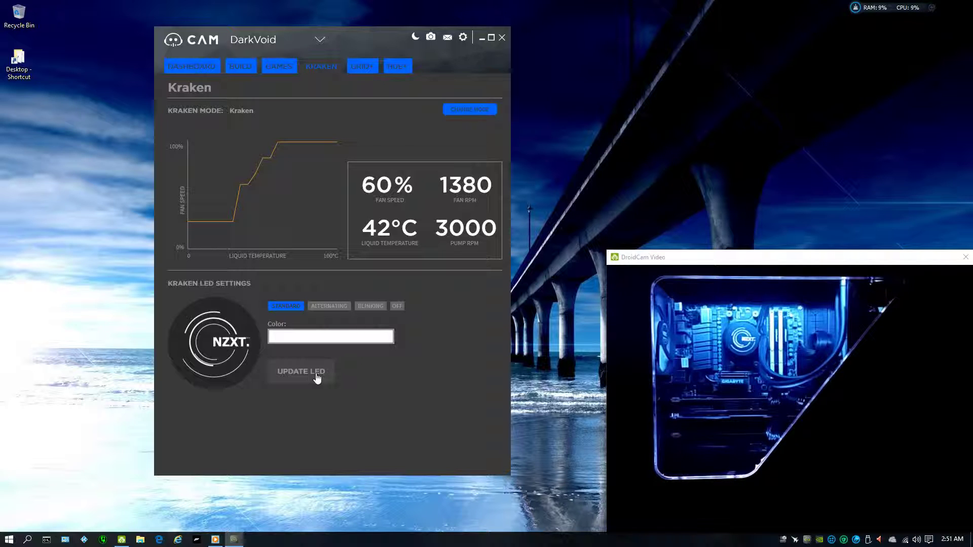
Try out the Kraken LED modes Alternating, Blinking and Off, applying each one to the cooler.
click(327, 306)
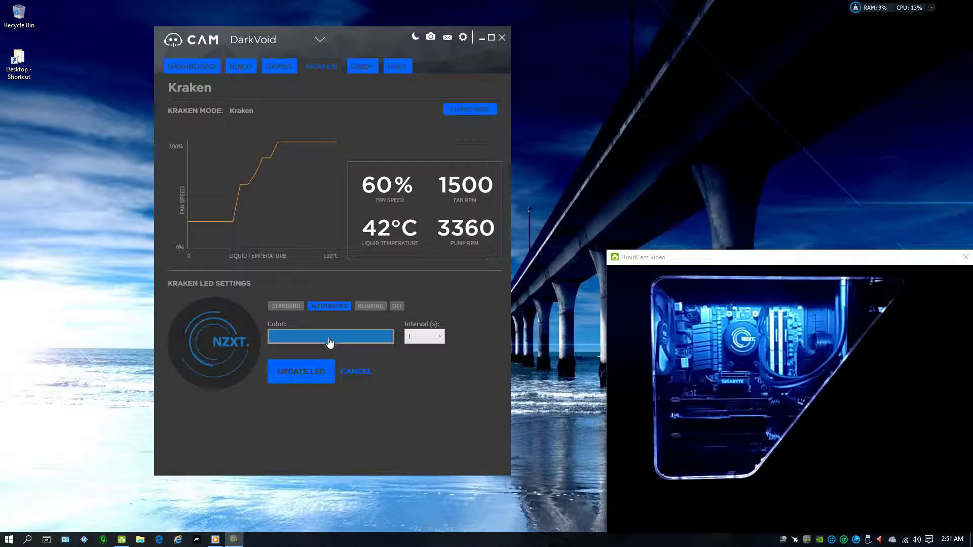
click(319, 371)
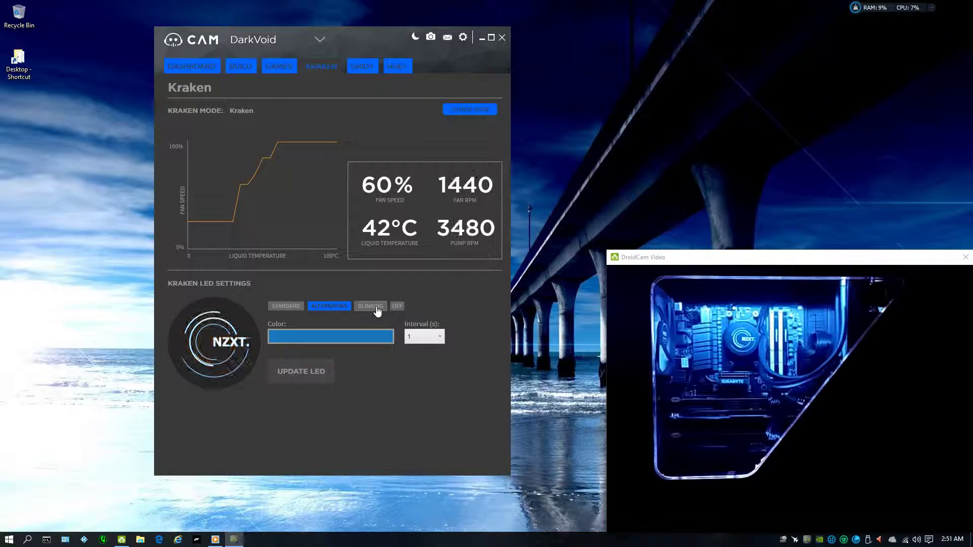
click(376, 307)
click(302, 379)
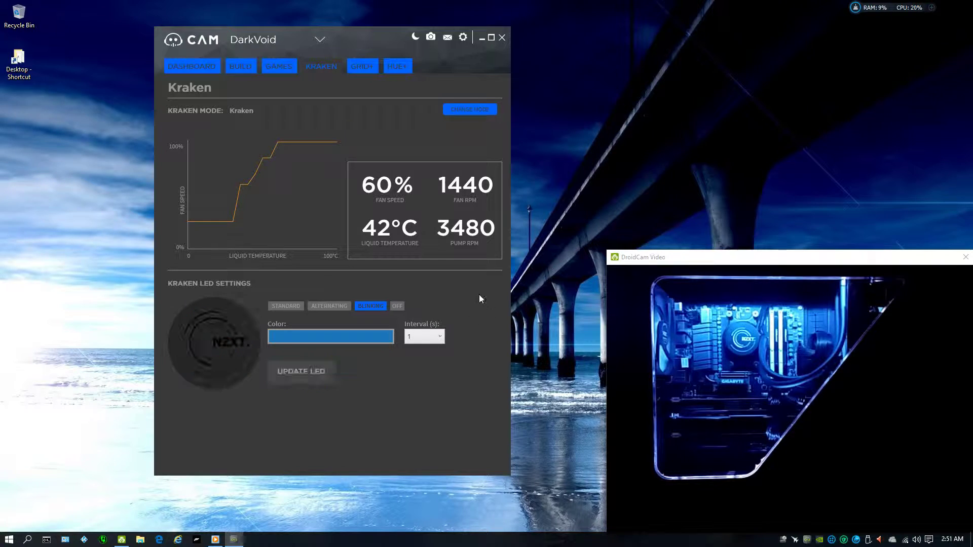
click(397, 307)
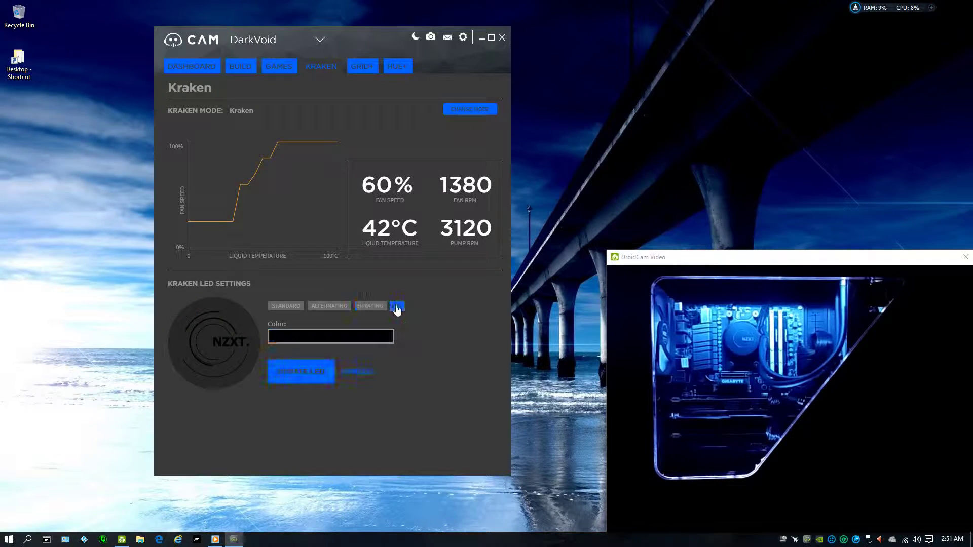
click(291, 377)
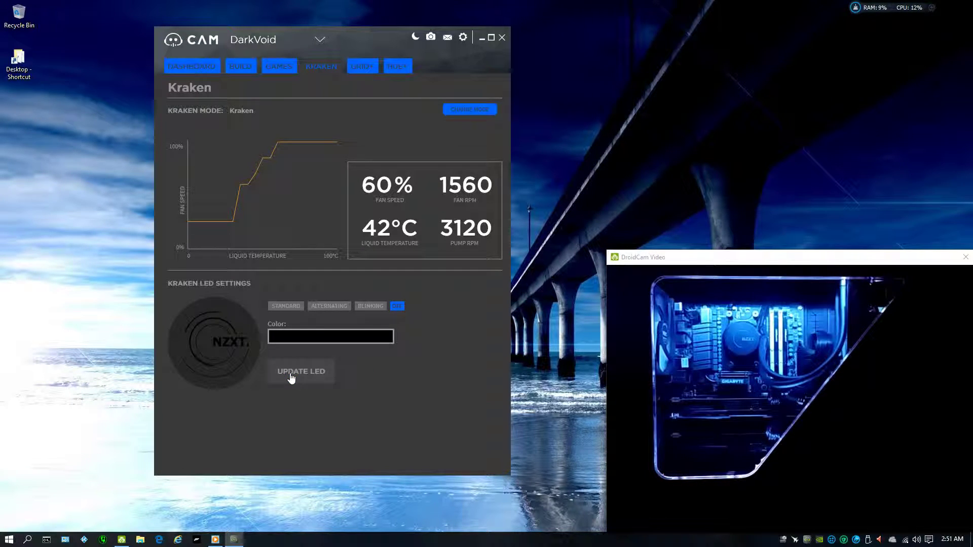
Set the Kraken LED to Standard mode with pure blue, RGB 0, 0, 255, and apply it.
click(288, 310)
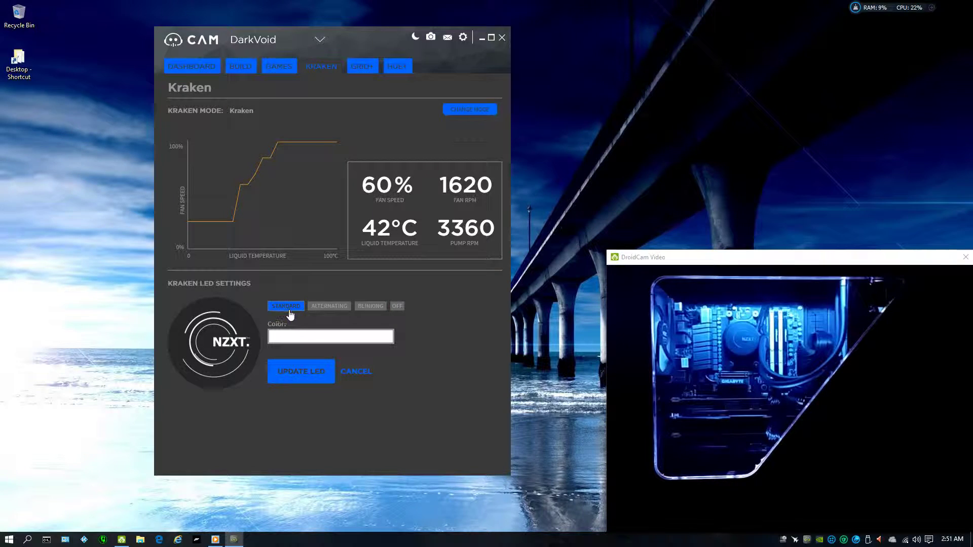
click(302, 336)
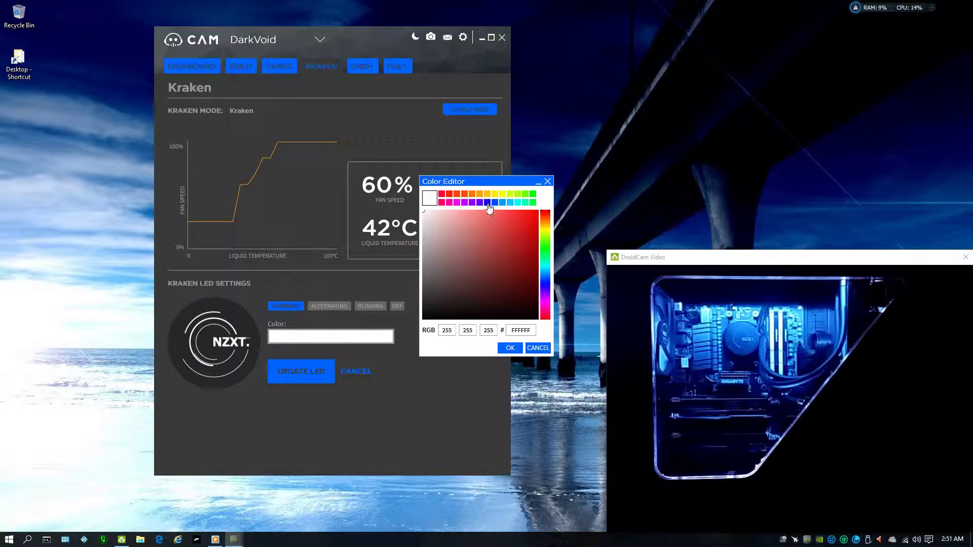
click(487, 203)
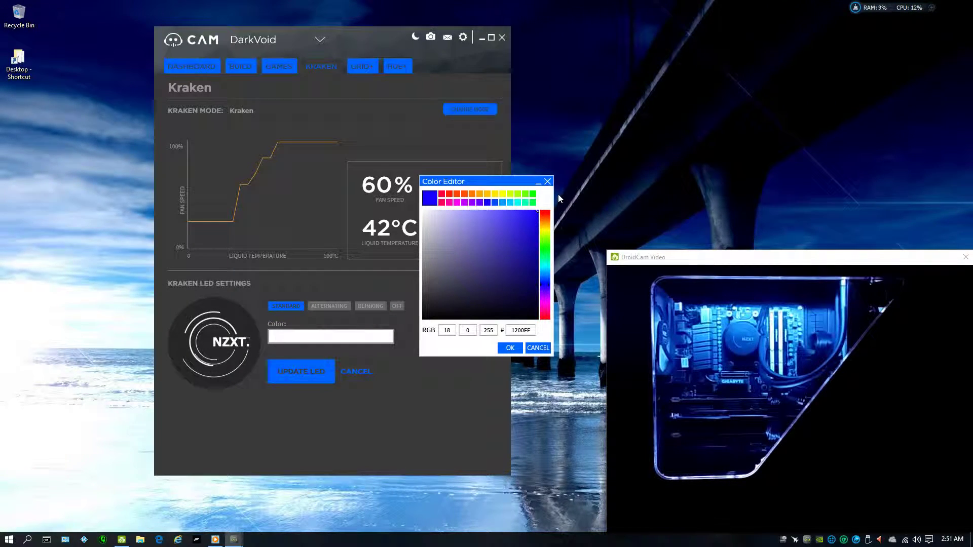
double_click(453, 331)
text(0)
click(510, 349)
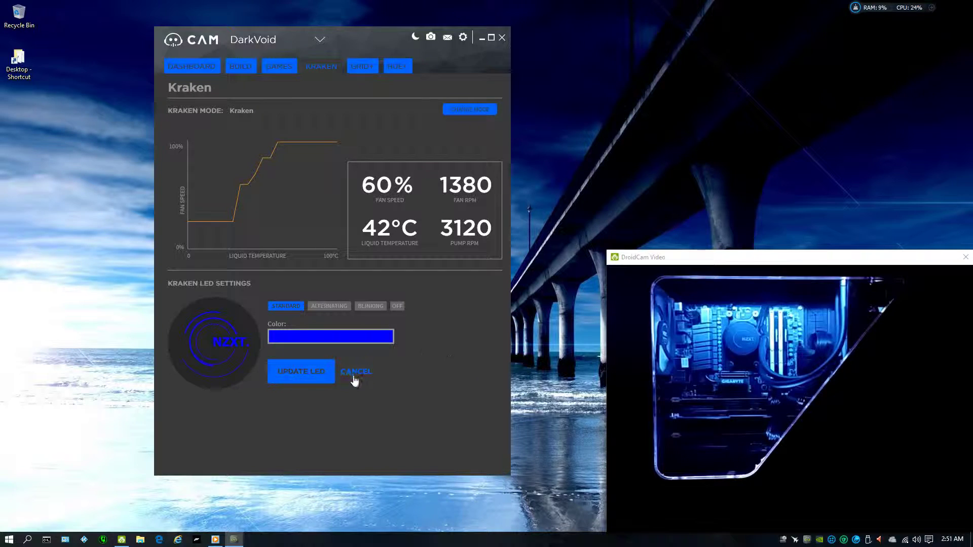
click(318, 377)
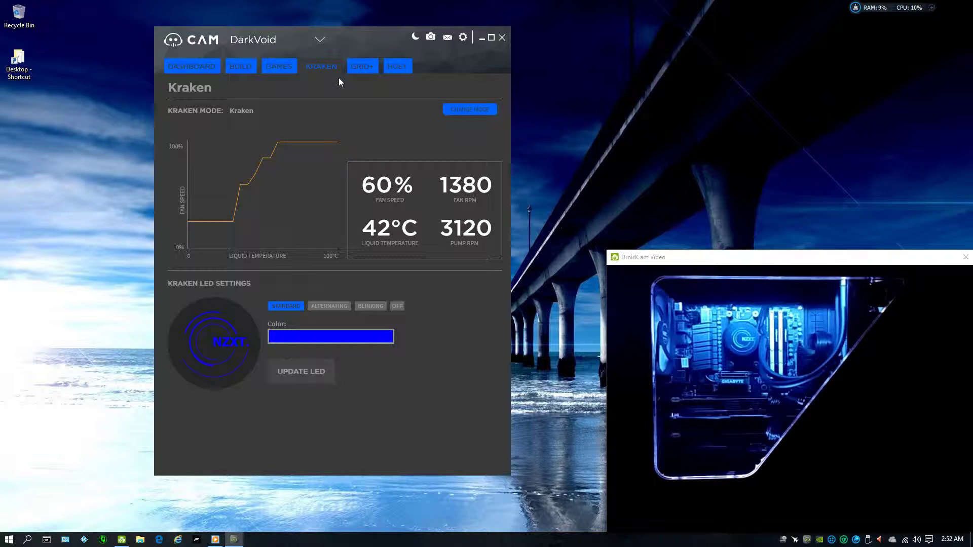
Set the GRID+ fan GPU1 to Manual Mode at 100% fan speed and apply the change.
click(372, 74)
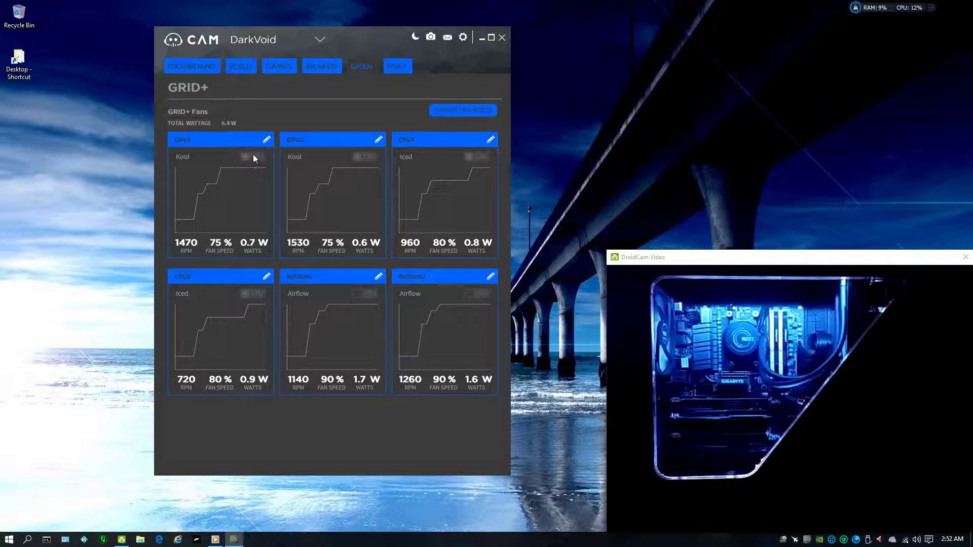
click(449, 112)
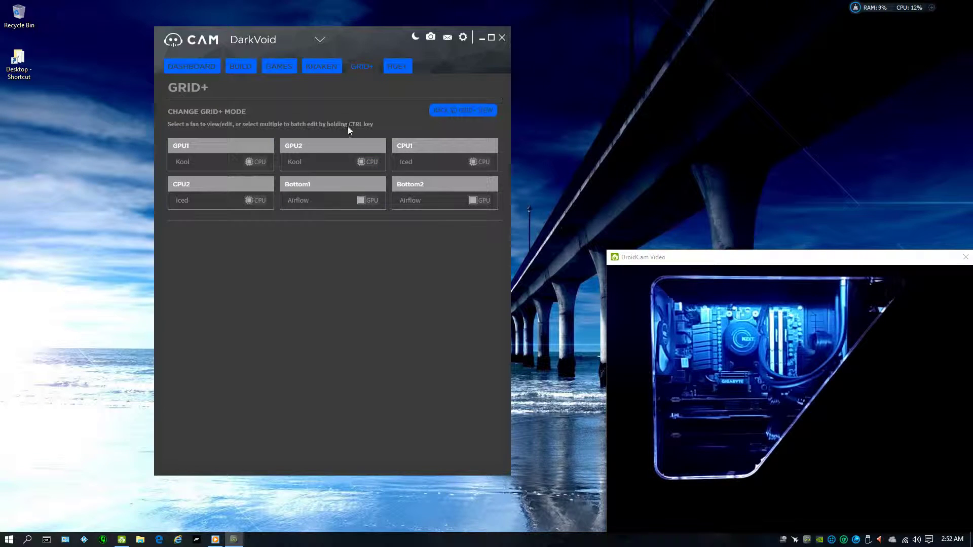
click(226, 148)
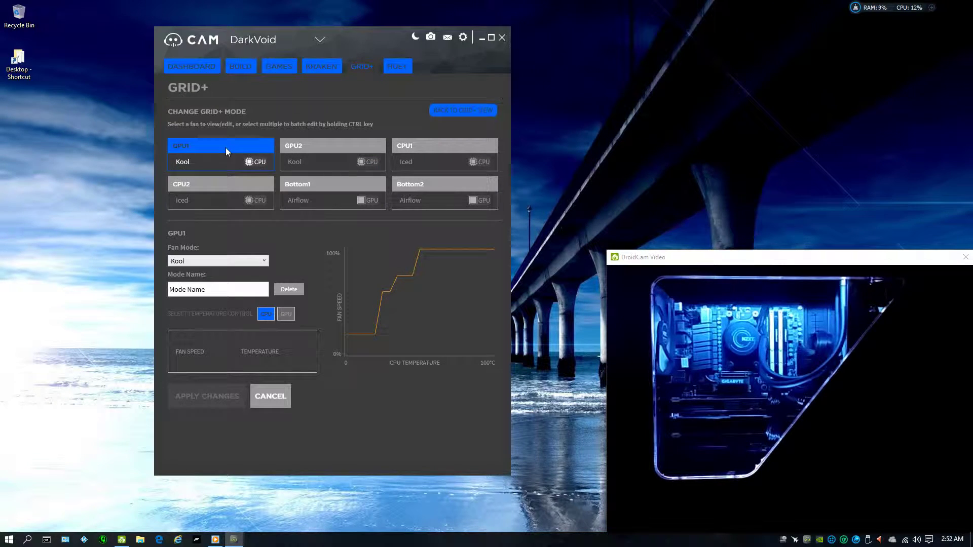
click(250, 261)
click(213, 273)
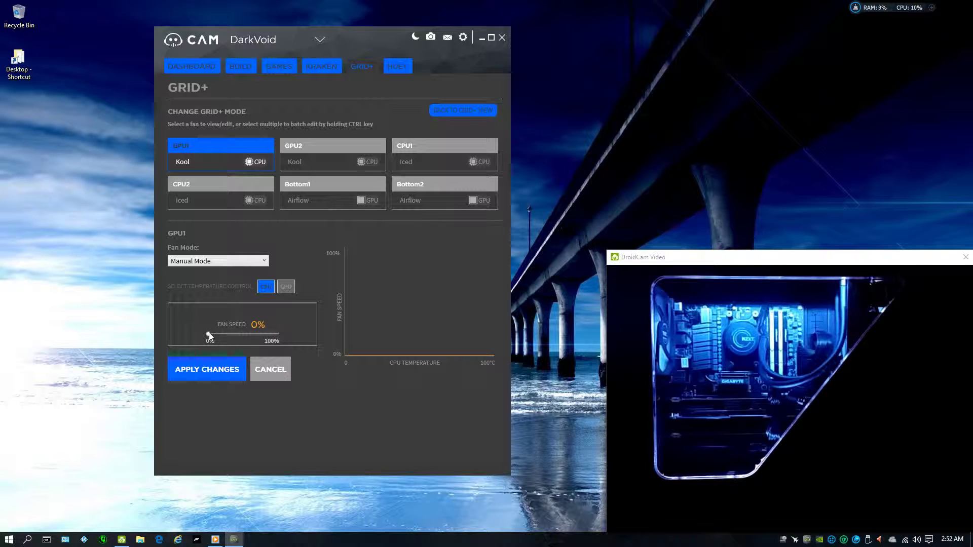
click(276, 333)
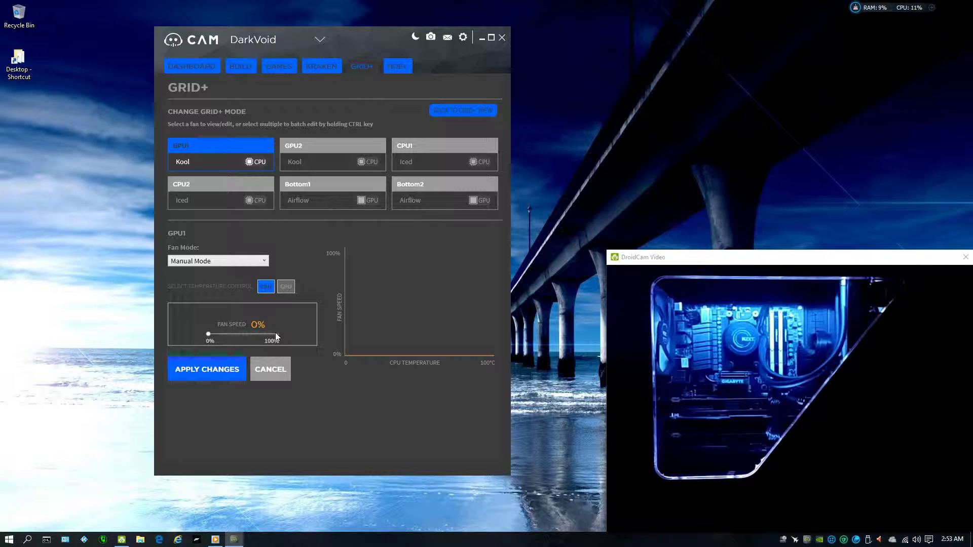
click(221, 365)
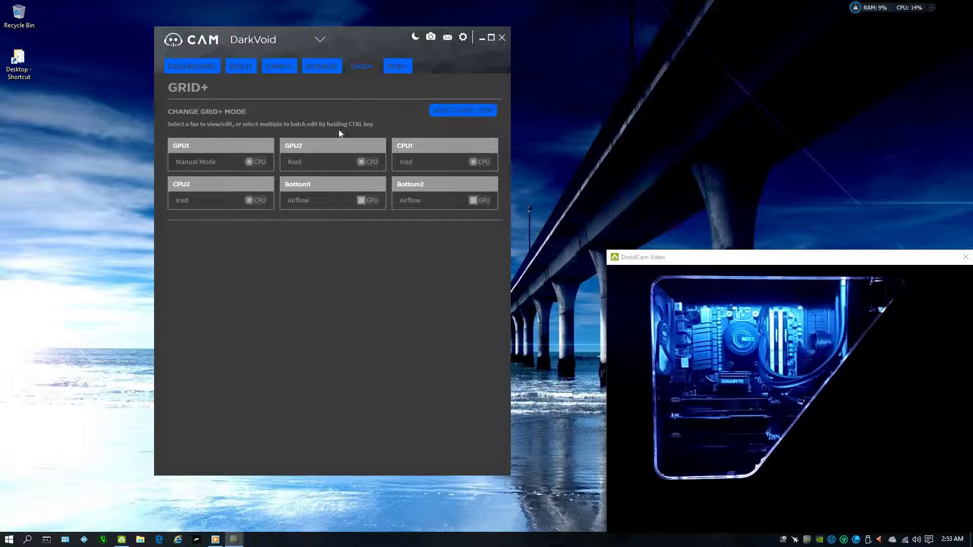
Apply the Kool fan mode to GPU1 and return to the GRID+ fan overview.
click(227, 146)
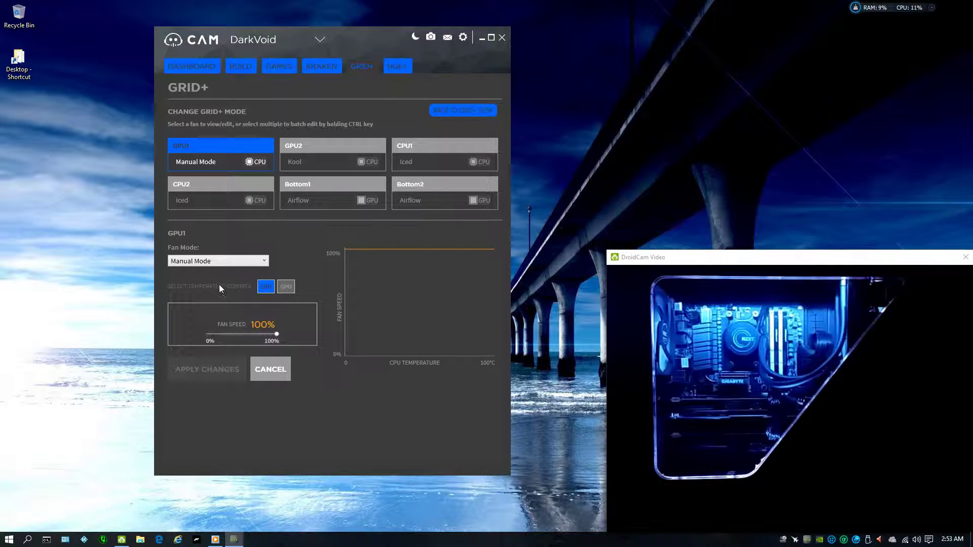
click(217, 264)
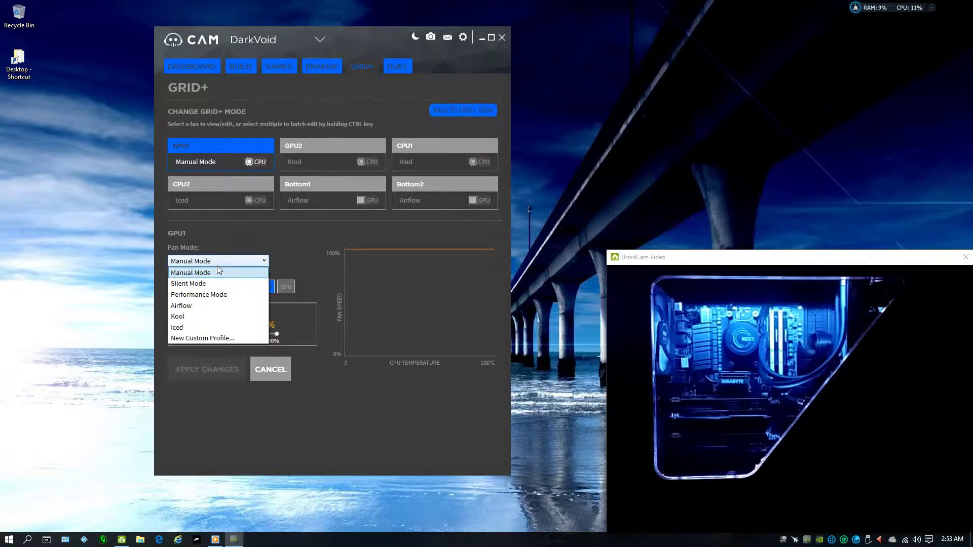
click(196, 316)
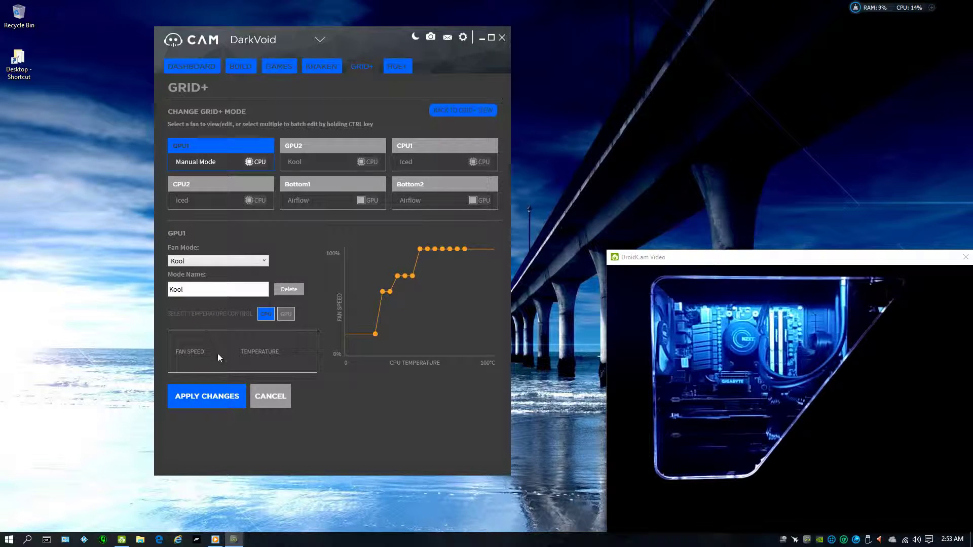
click(221, 399)
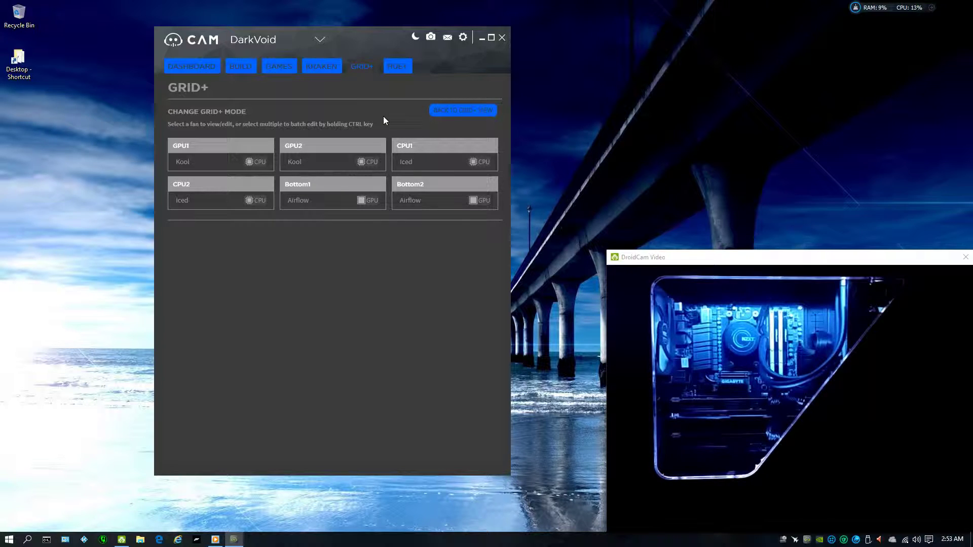
click(442, 118)
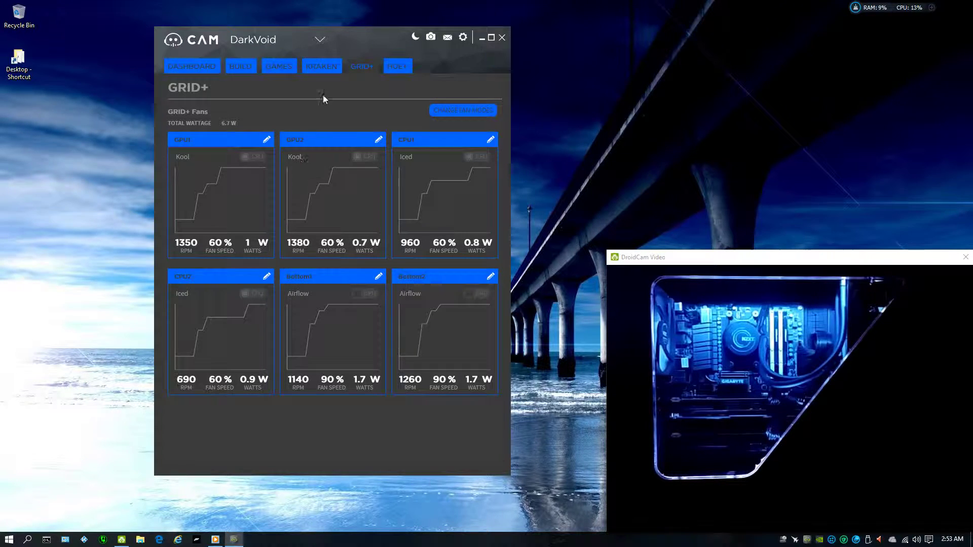
On both HUE+ channels, save the Fixed lighting profile DeepBlue, followed by the Nvidia profile.
click(396, 66)
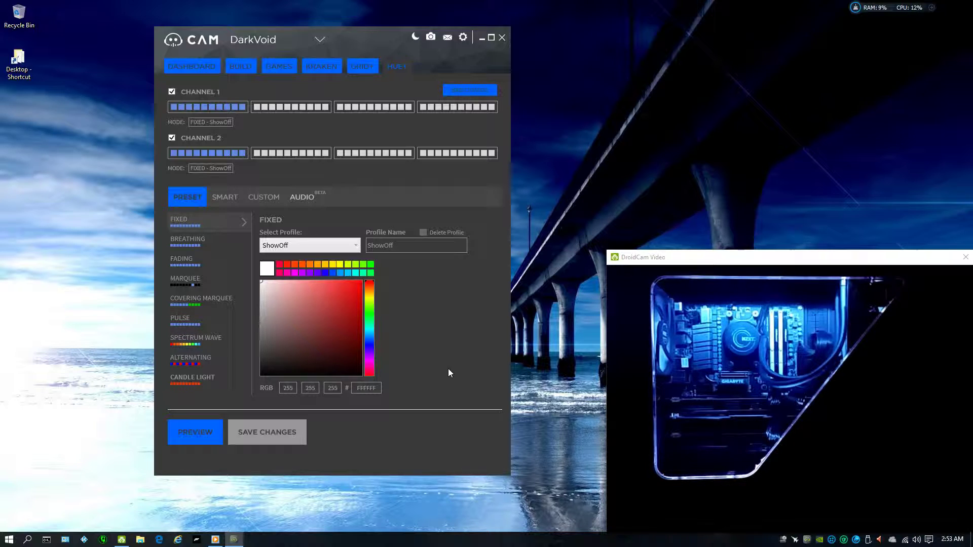
click(289, 242)
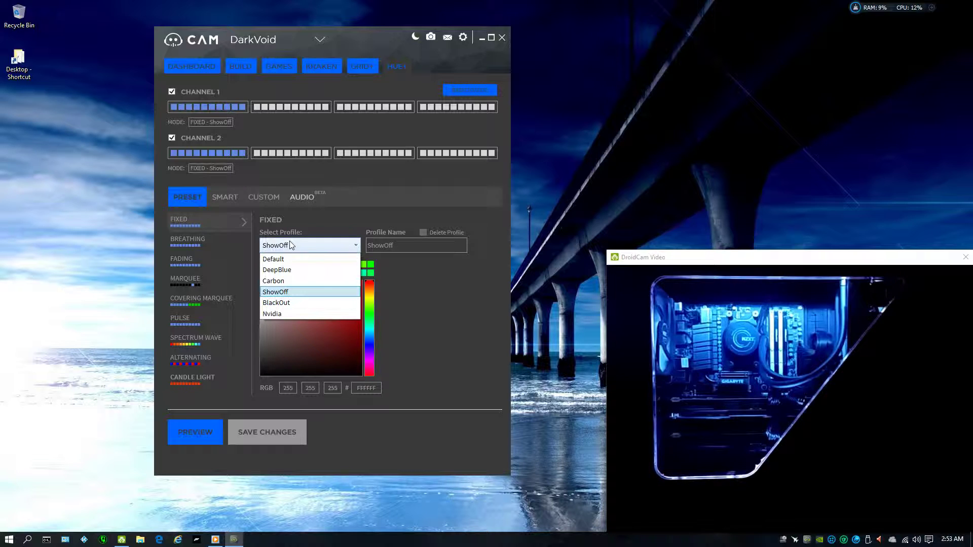
click(277, 270)
click(271, 440)
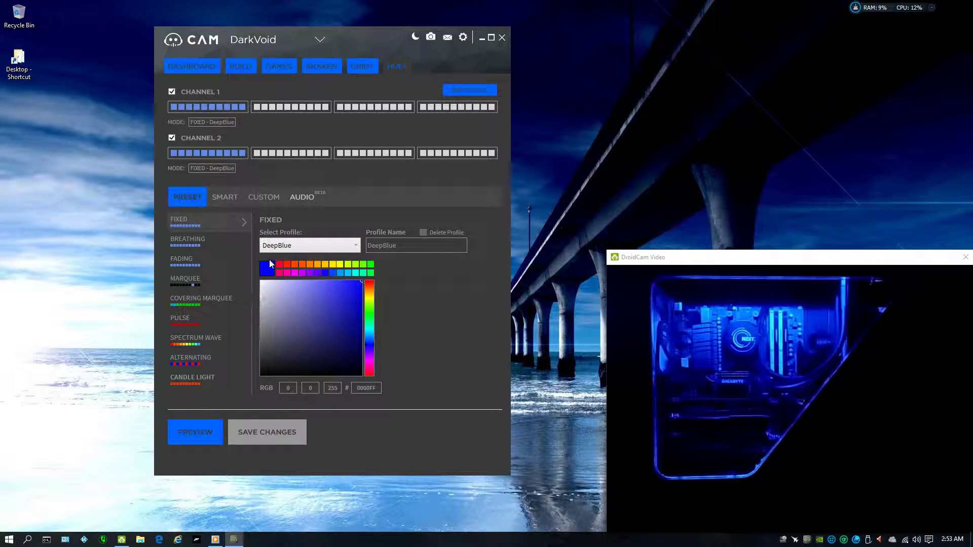
click(276, 246)
click(281, 314)
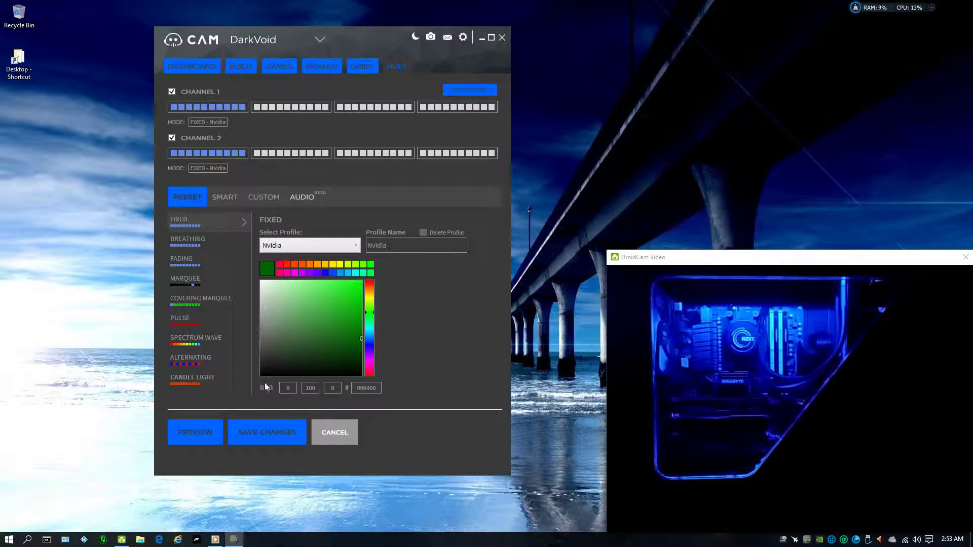
click(263, 431)
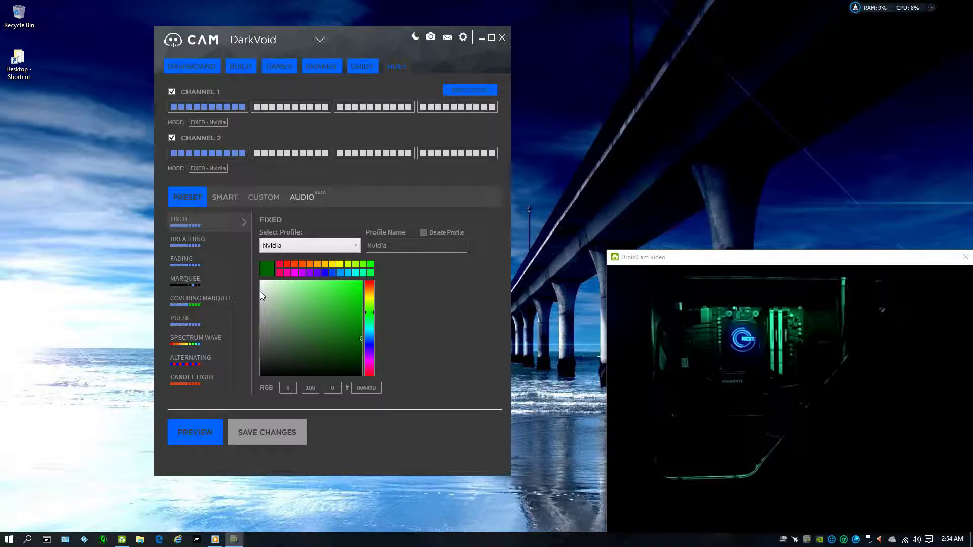
Switch the HUE+ lighting to the Breathing preset with the HeartBeat profile and save it.
click(202, 243)
click(281, 247)
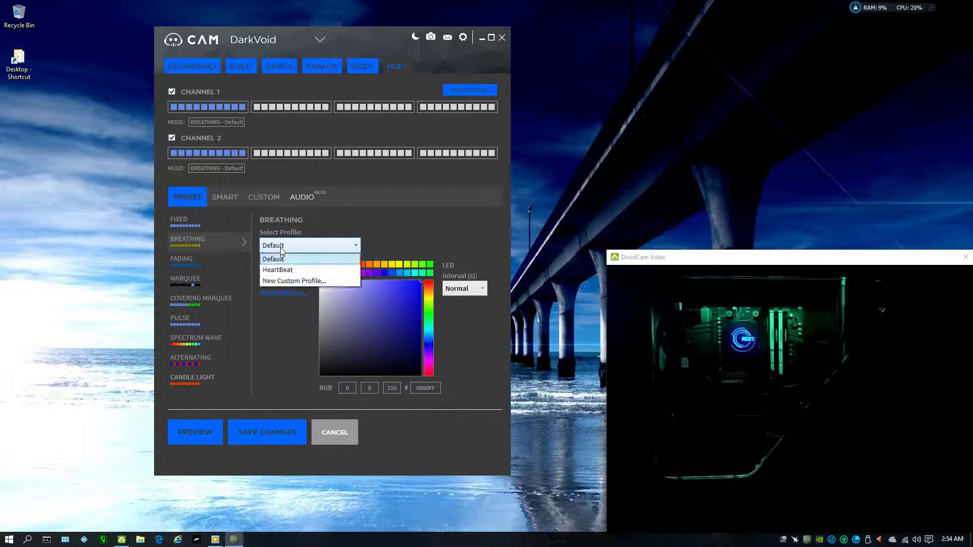
click(279, 269)
click(285, 433)
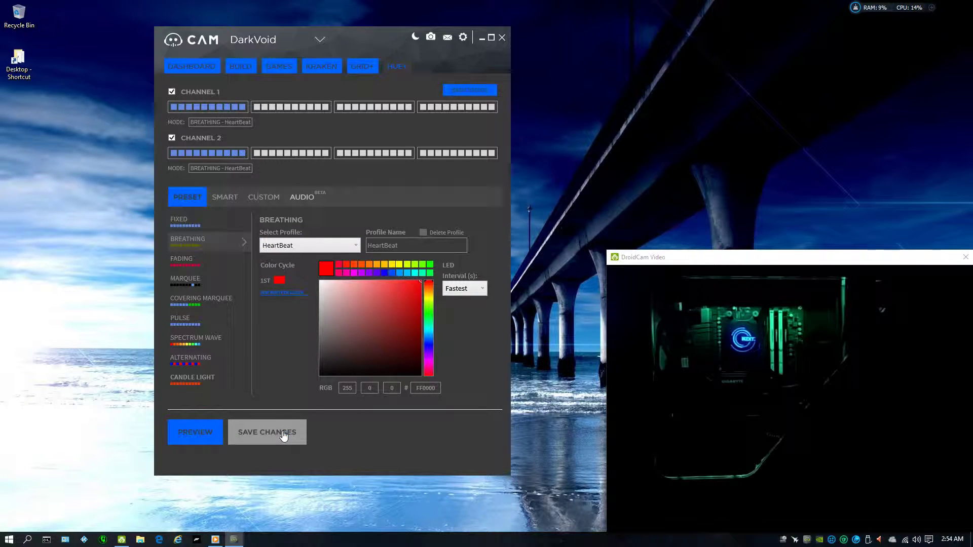
Switch the HUE+ lighting to the Fading preset with the Prime profile and save it.
click(185, 262)
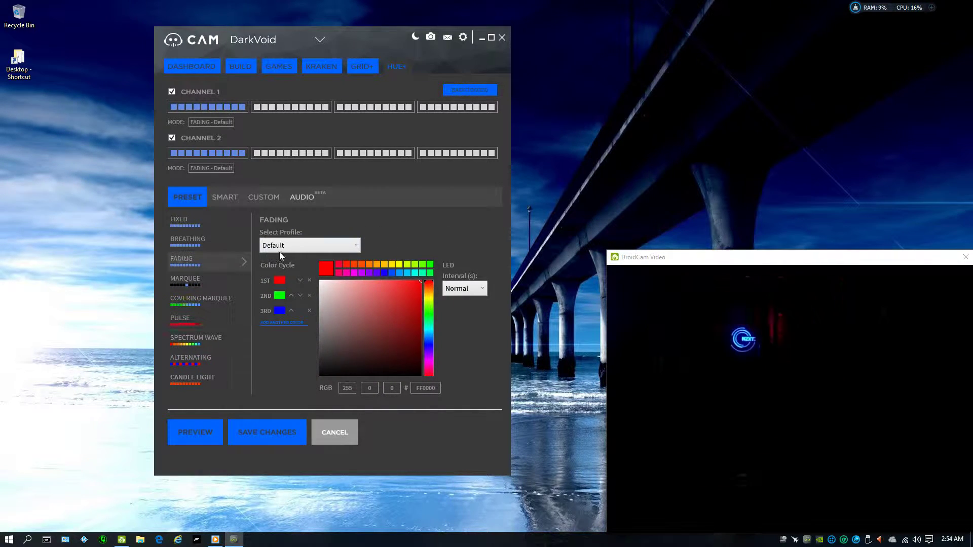
click(304, 246)
click(279, 260)
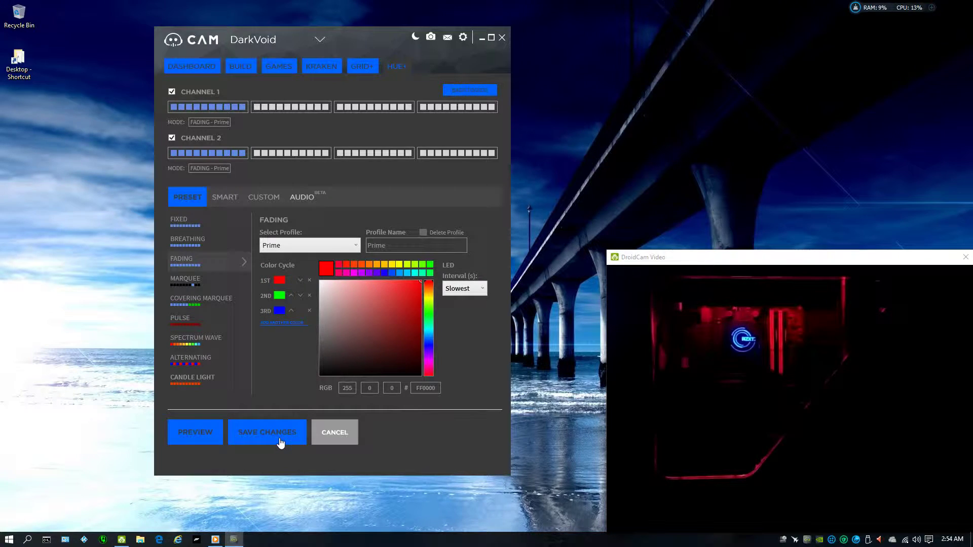
click(280, 442)
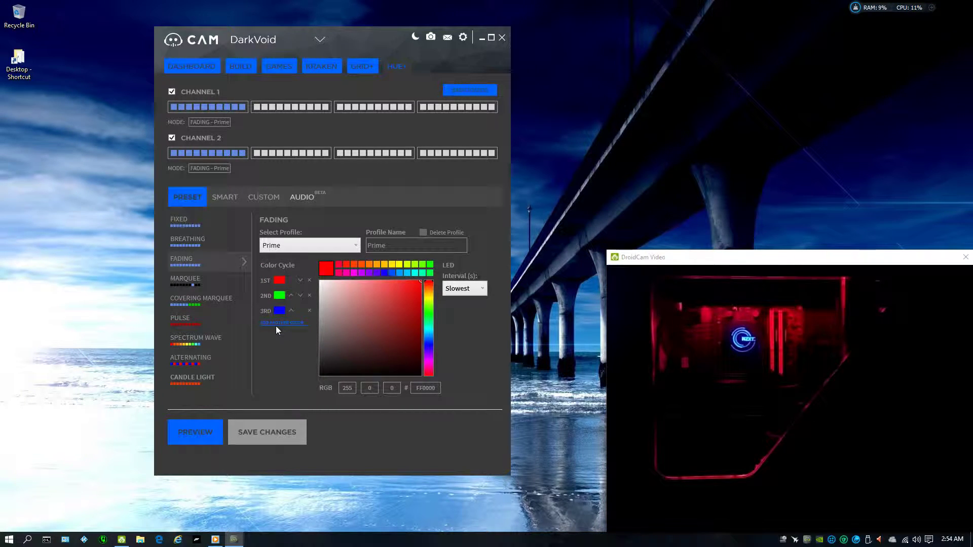
Switch the HUE+ lighting to the Marquee preset with the Transfer profile and save it.
click(186, 283)
click(277, 245)
click(298, 268)
click(277, 436)
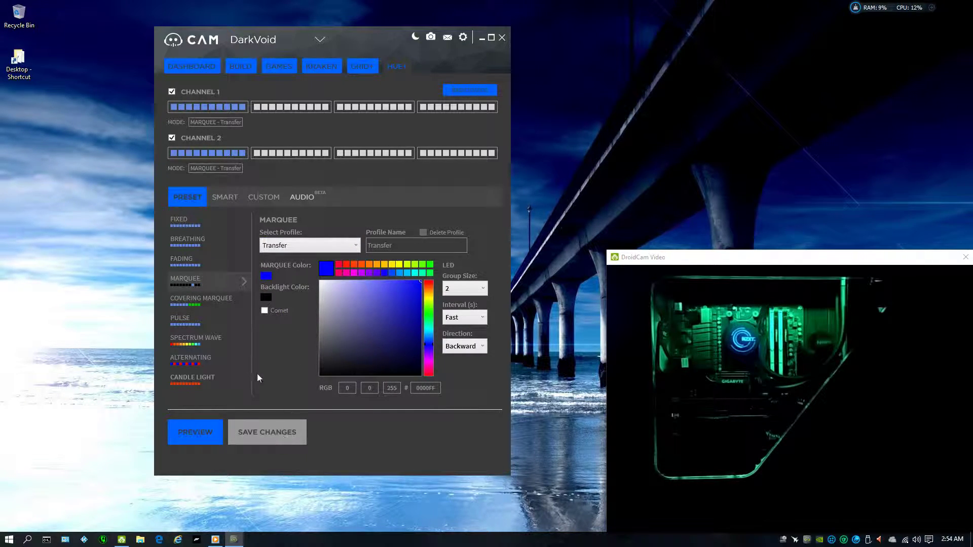
Switch the HUE+ lighting to the Covering Marquee preset with the Warning profile and save it.
click(205, 301)
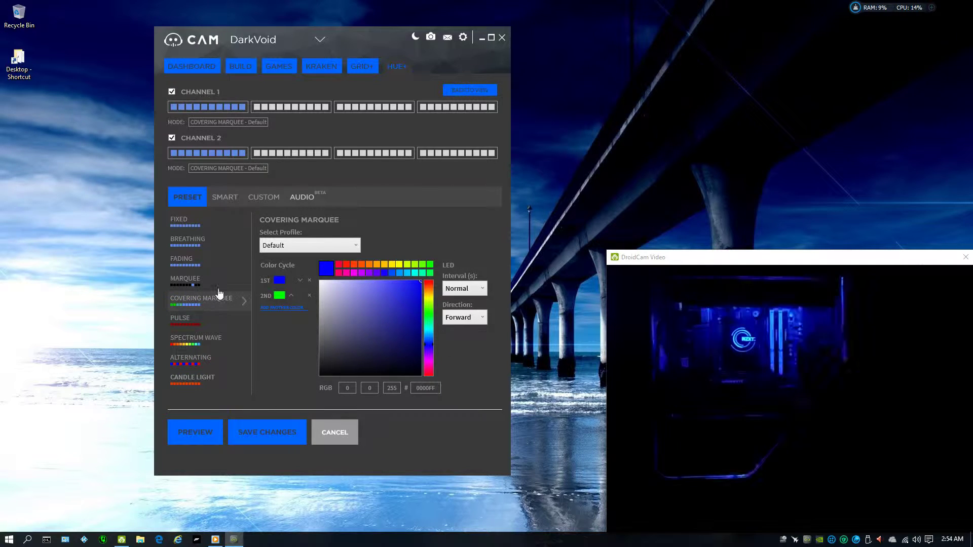
click(282, 246)
click(286, 268)
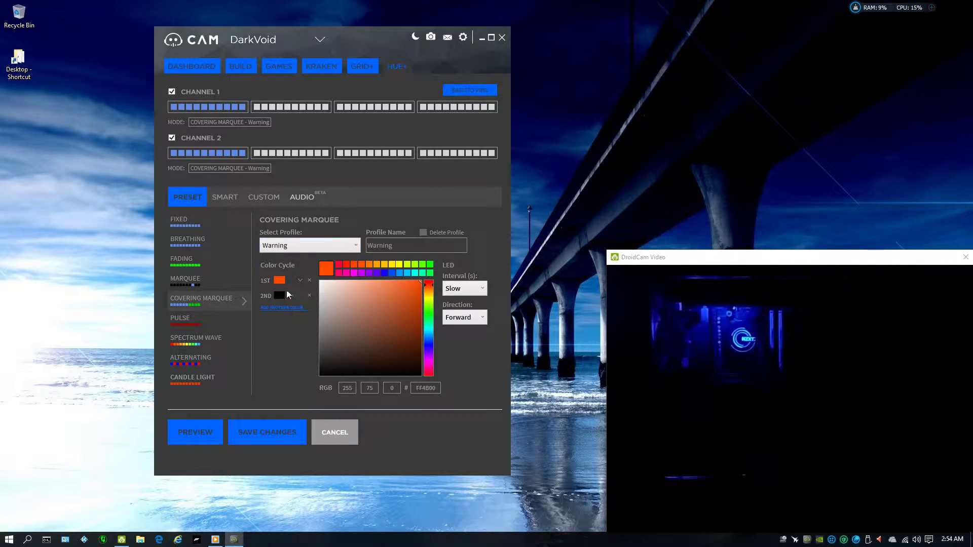
click(278, 445)
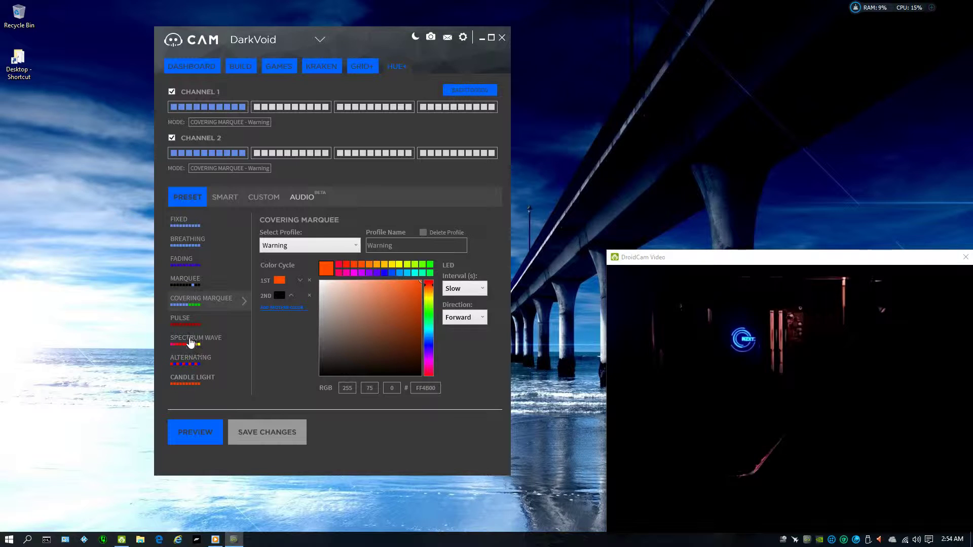
Switch the HUE+ lighting to the Pulse preset with the Pulsar profile and save it.
click(183, 321)
click(287, 247)
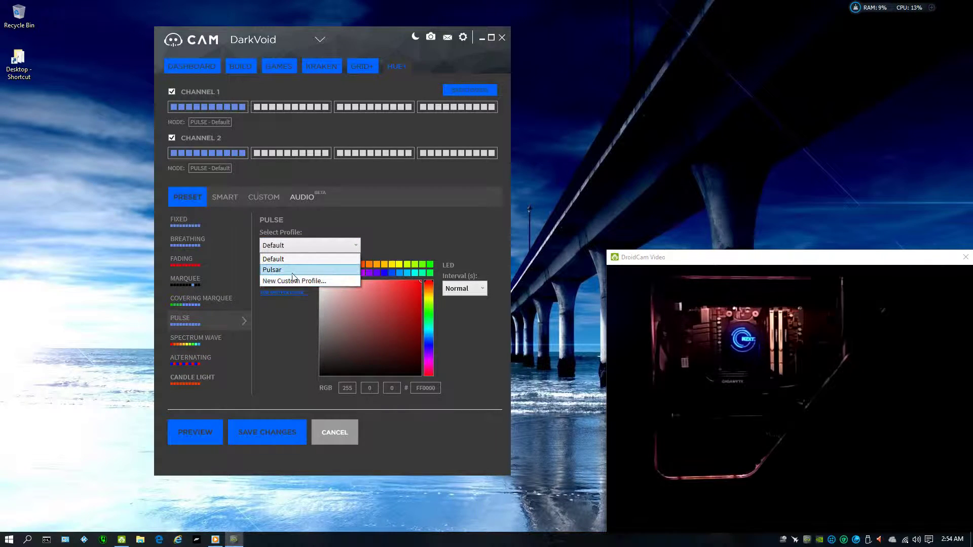
click(293, 271)
click(281, 439)
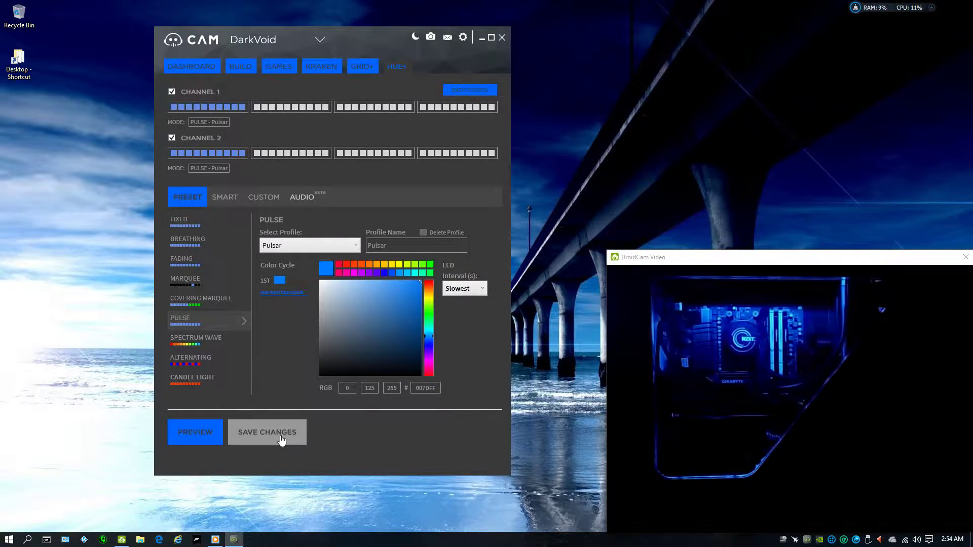
Switch the HUE+ lighting to the Spectrum Wave preset with the Spectrum profile and save it.
click(198, 338)
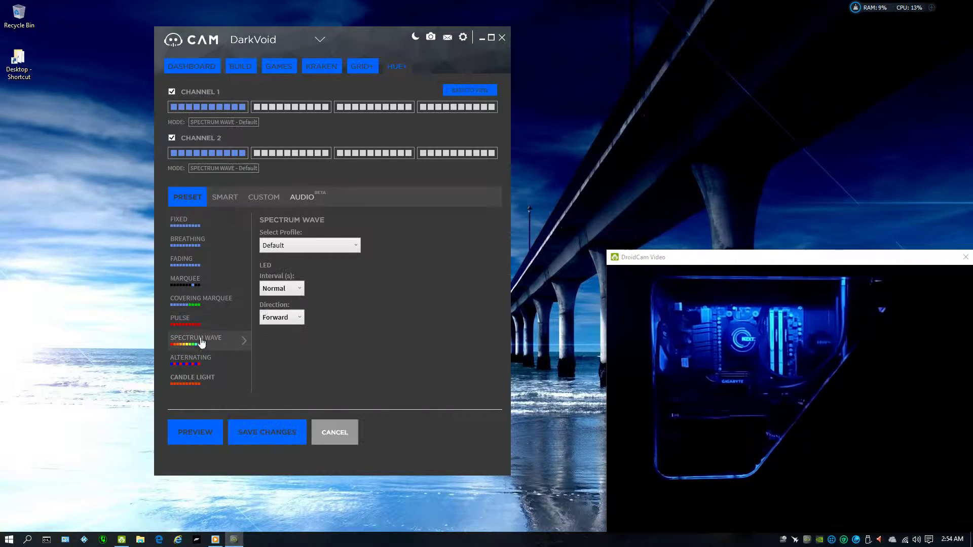
click(298, 245)
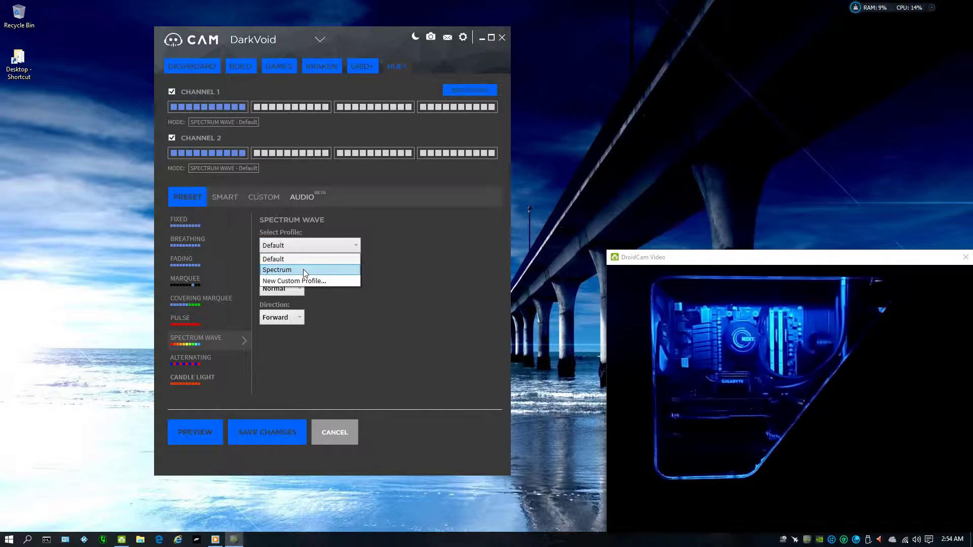
click(303, 269)
click(287, 440)
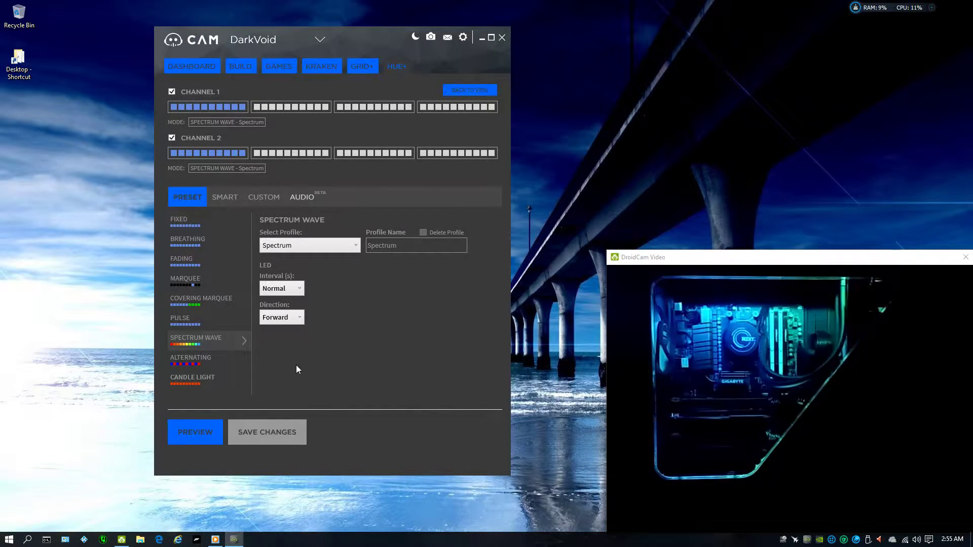
Switch the HUE+ lighting to the Alternating preset and save its Law profile, followed by its Strobe profile.
click(190, 360)
click(276, 246)
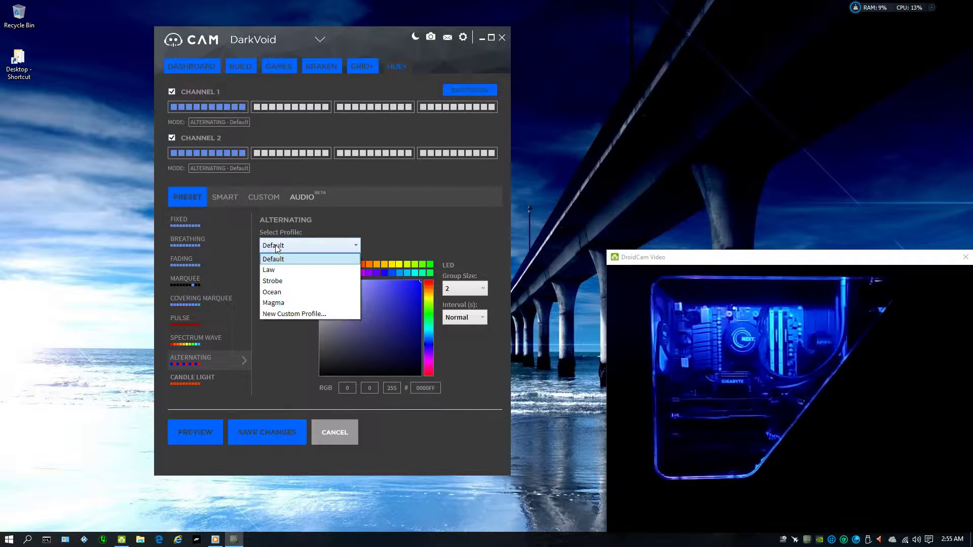
click(290, 267)
click(286, 437)
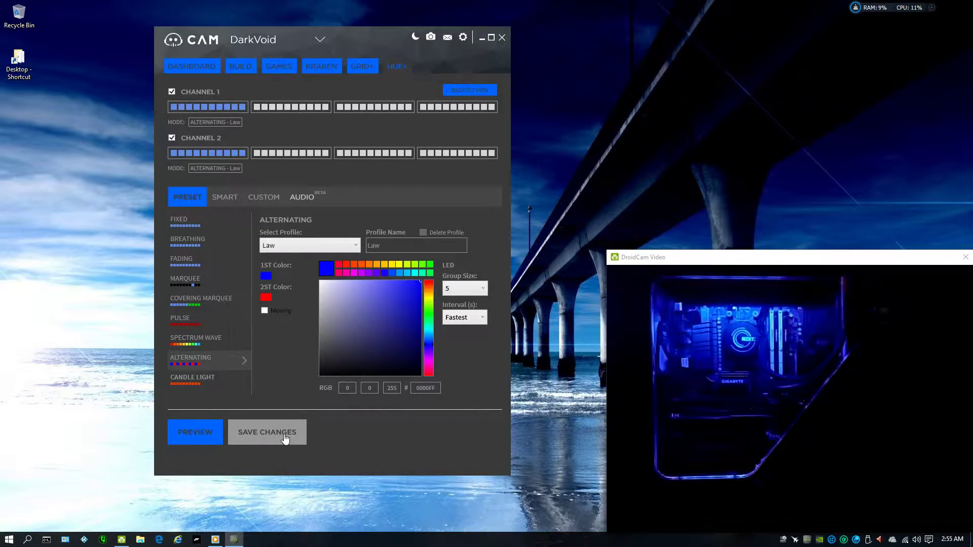
click(277, 248)
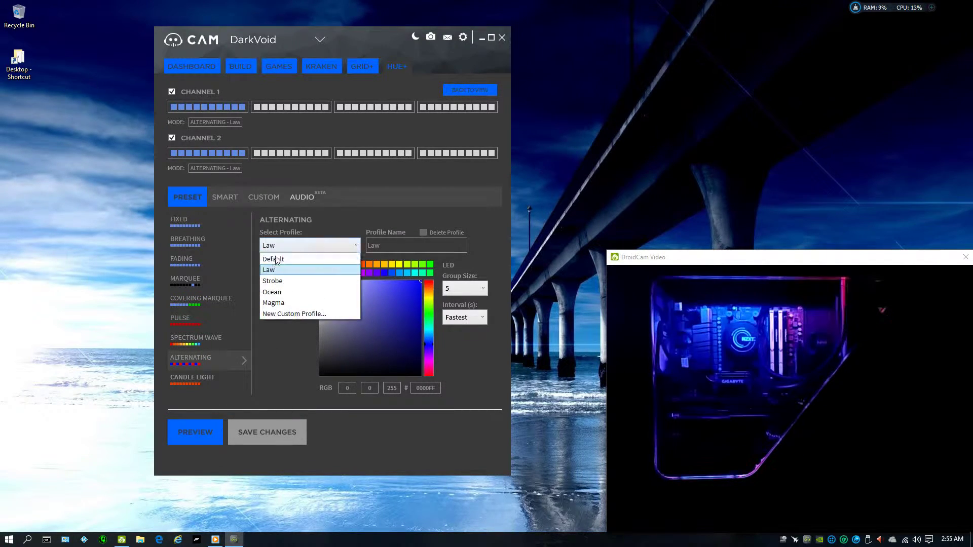
click(277, 279)
click(294, 434)
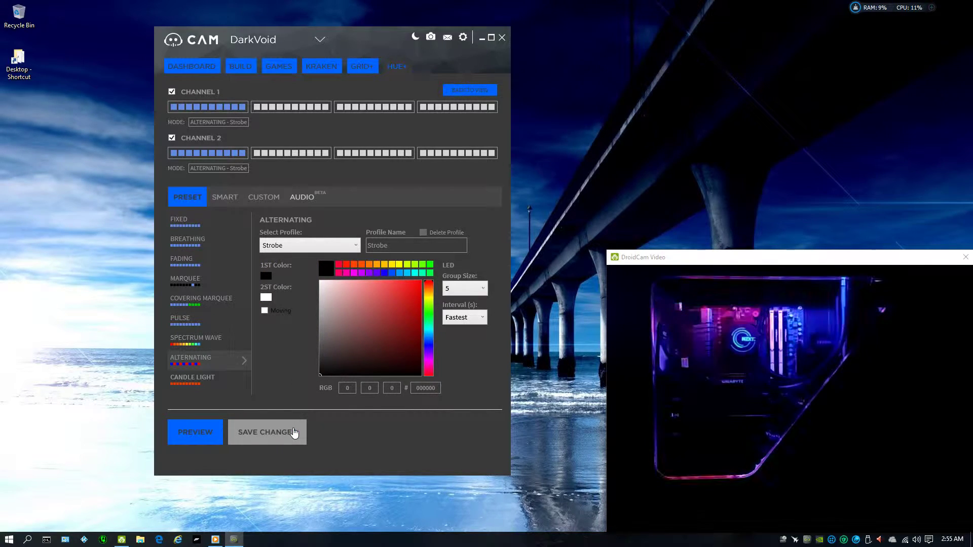
Save the Ocean profile for the HUE+ Alternating preset, followed by its Magma profile.
click(287, 244)
click(282, 293)
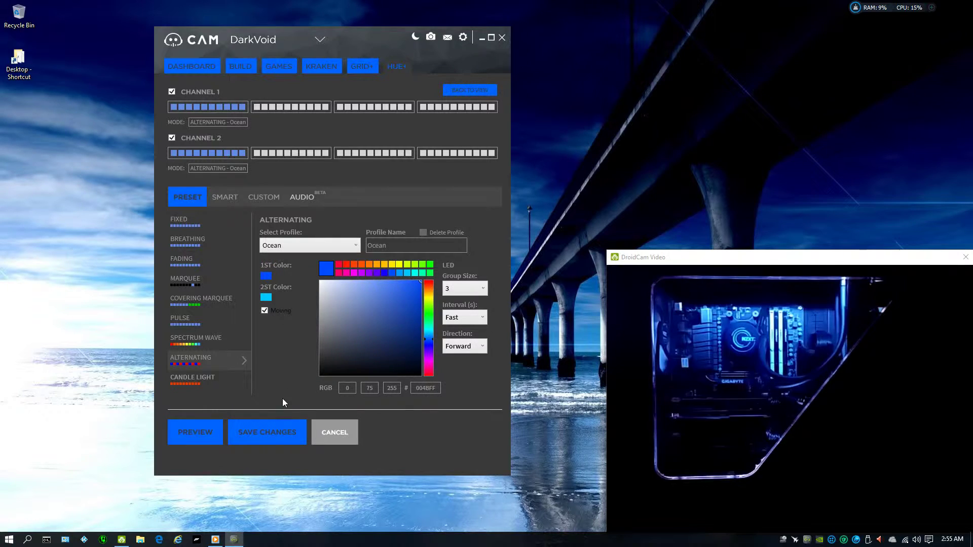
click(282, 432)
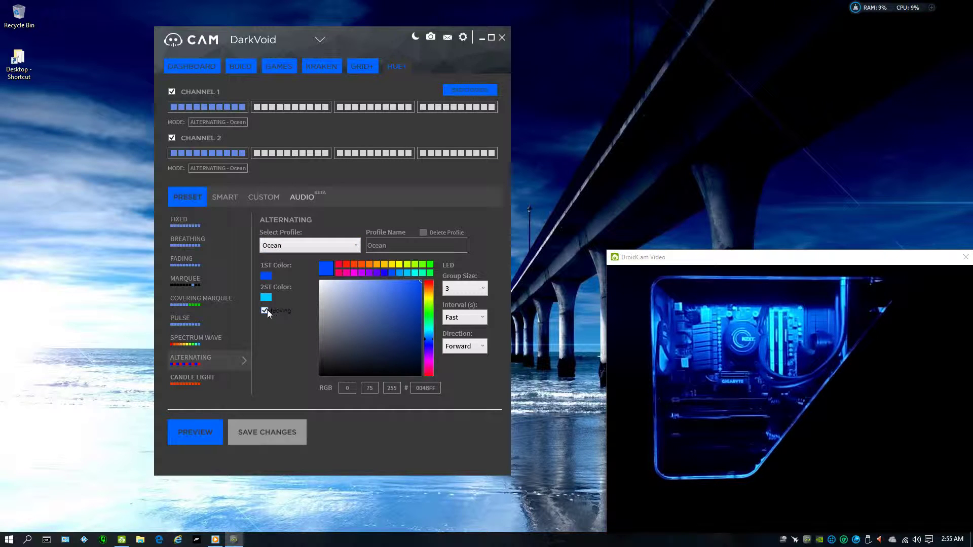
click(288, 248)
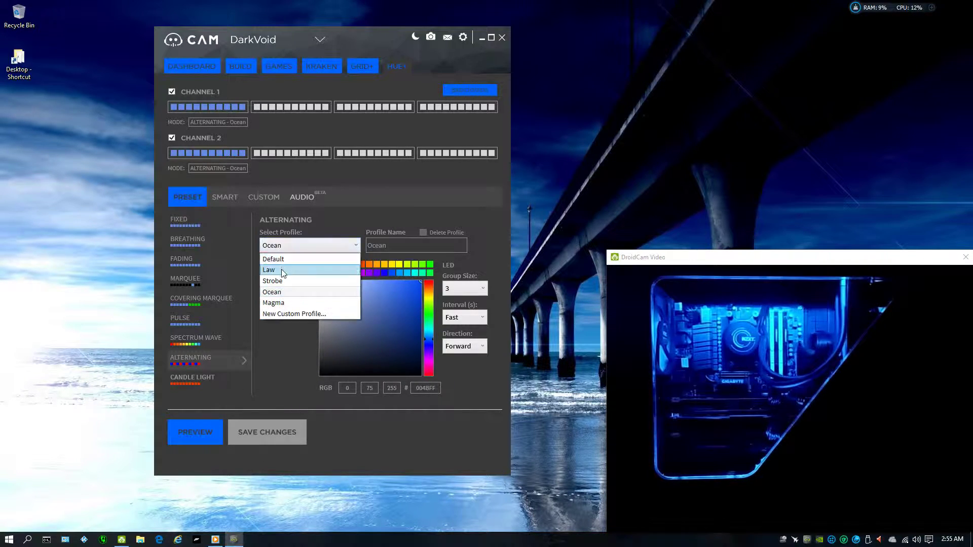
click(278, 303)
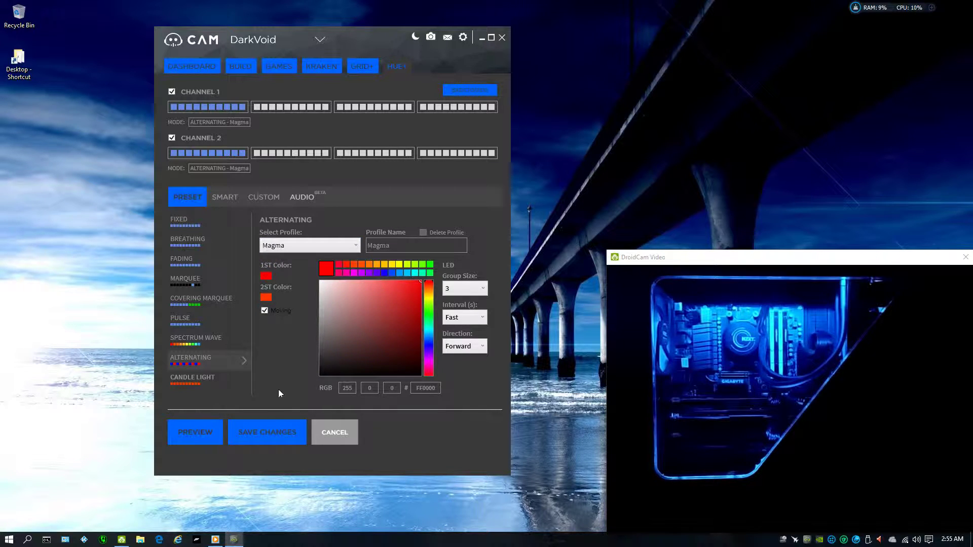
click(269, 436)
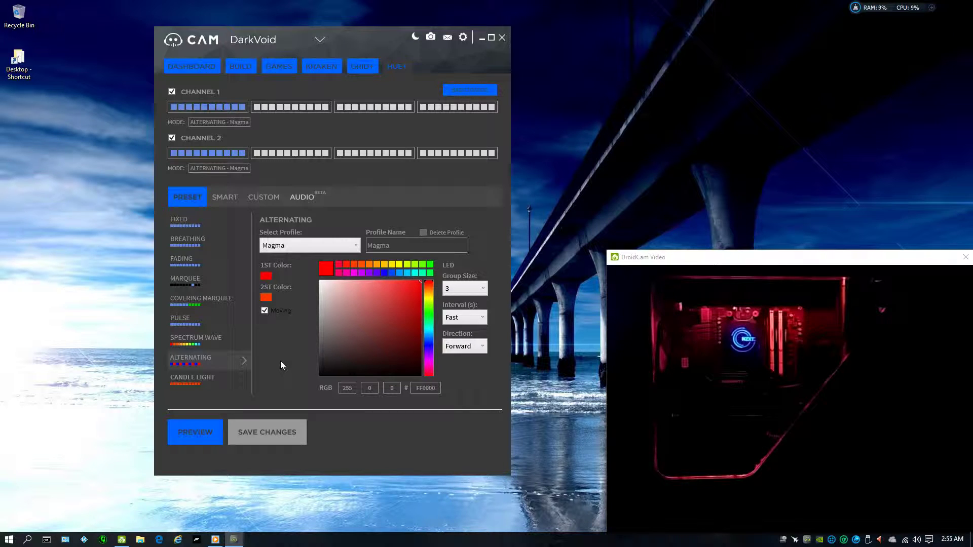
Switch the HUE+ lighting to the Candle Light preset and save its Fire profile, followed by its Ice profile.
click(203, 382)
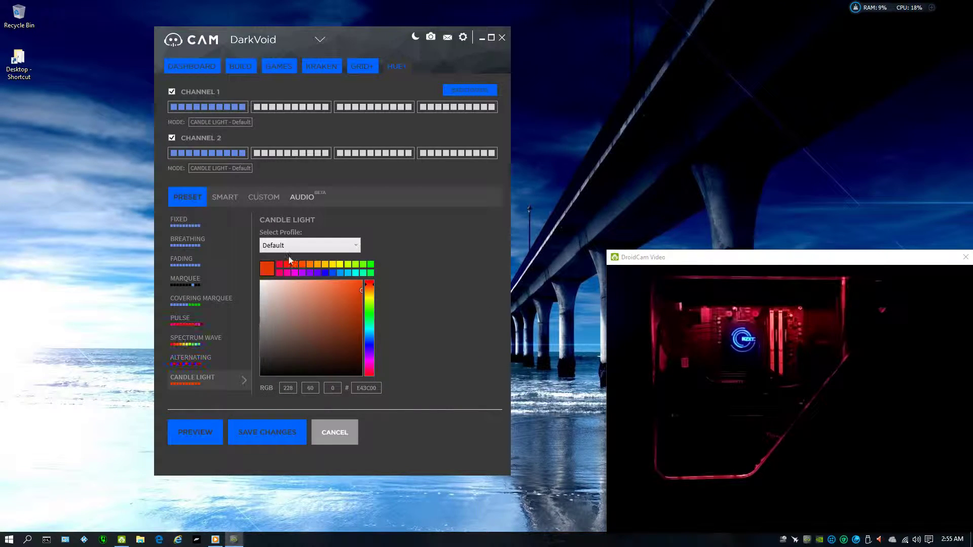
click(292, 246)
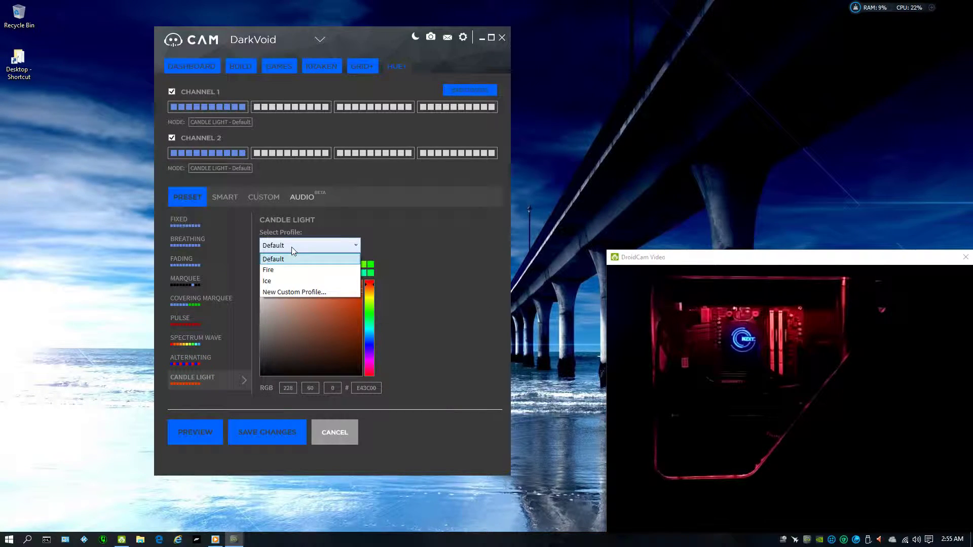
click(284, 273)
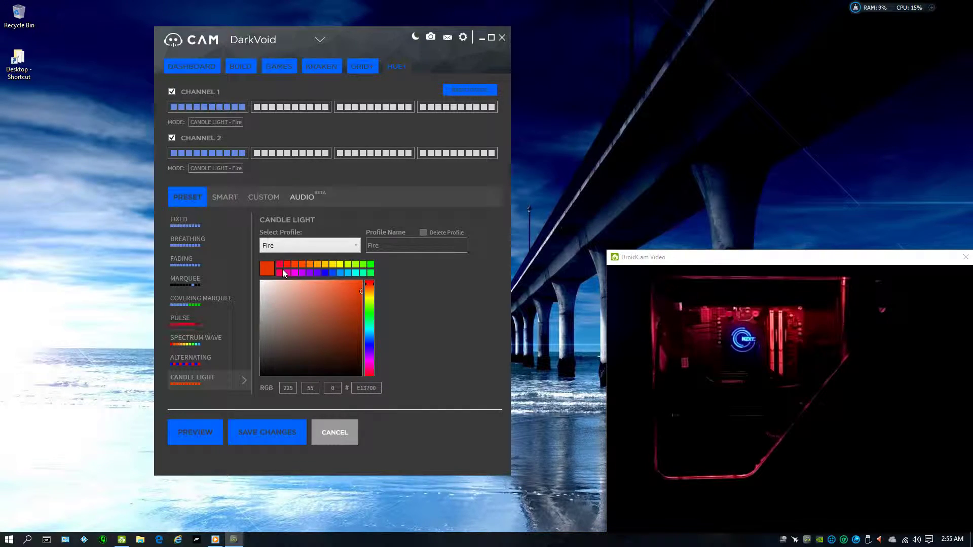
click(285, 439)
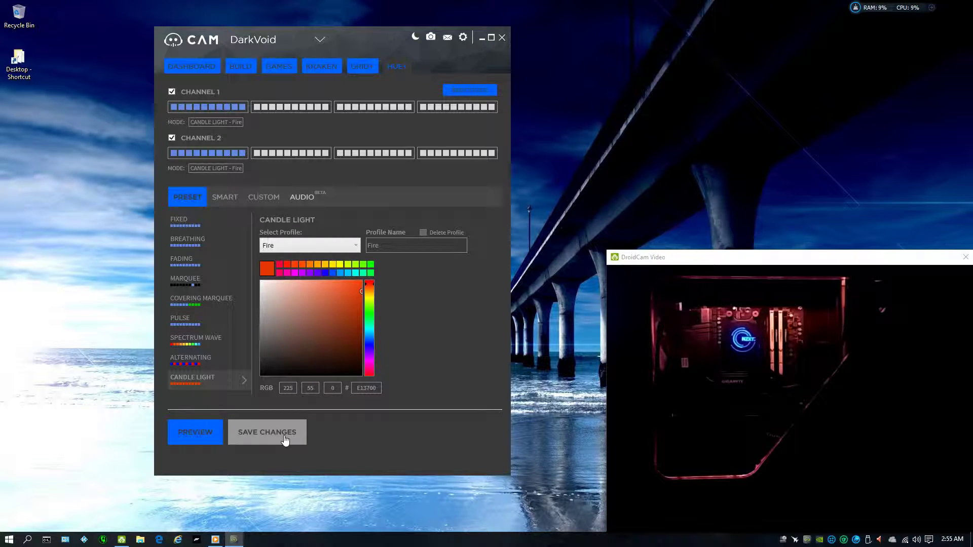
click(312, 246)
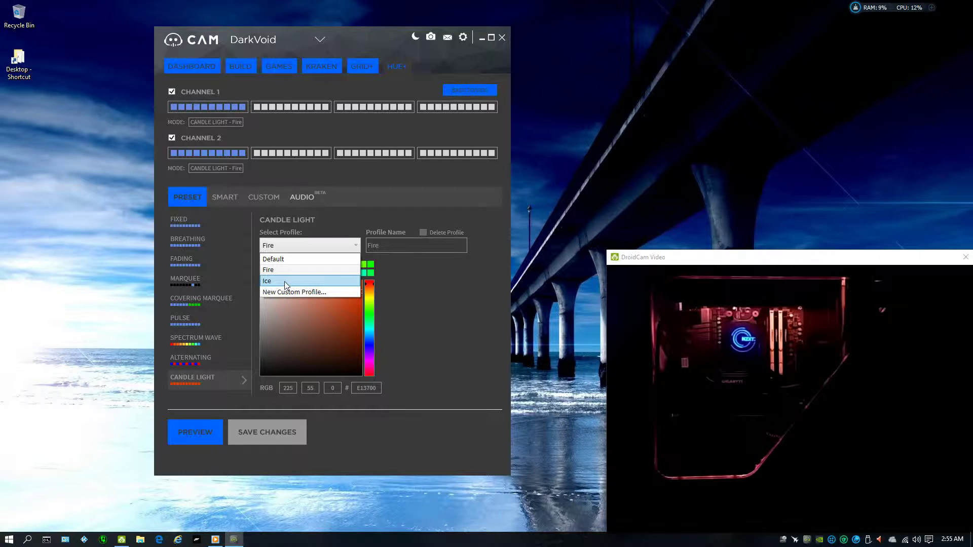
click(284, 281)
click(292, 435)
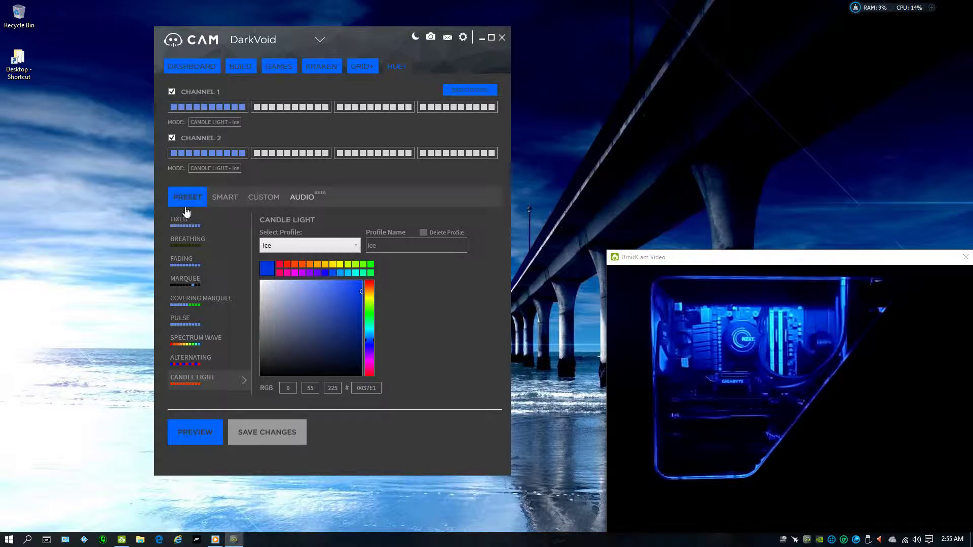
Review the HUE+ Smart lighting modes for FPS, CPU temperature and GPU temperature, followed by the Custom mode.
click(222, 198)
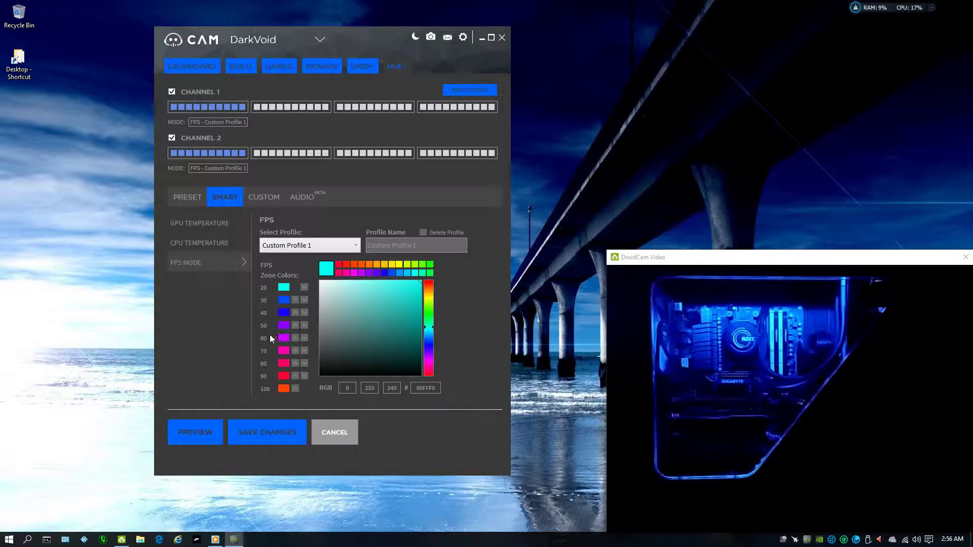
click(200, 246)
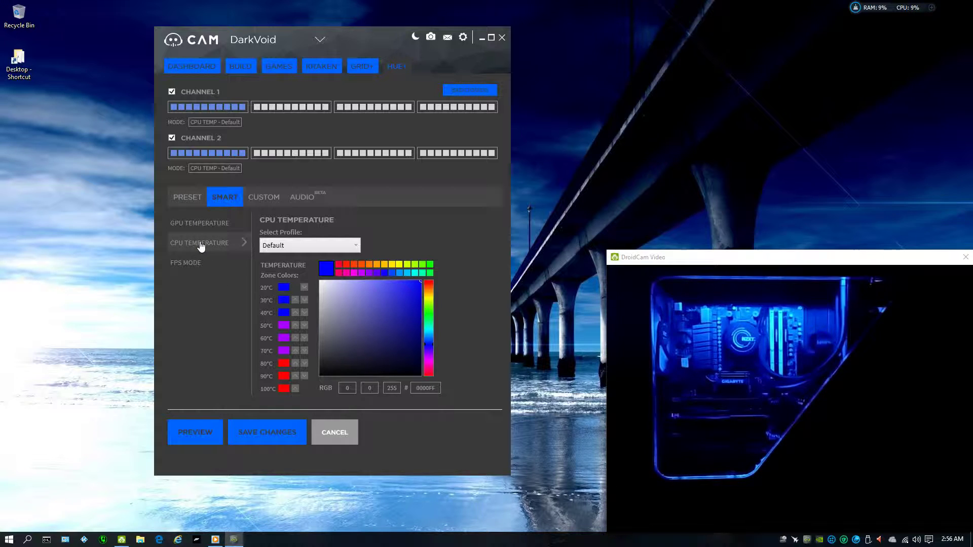
click(204, 224)
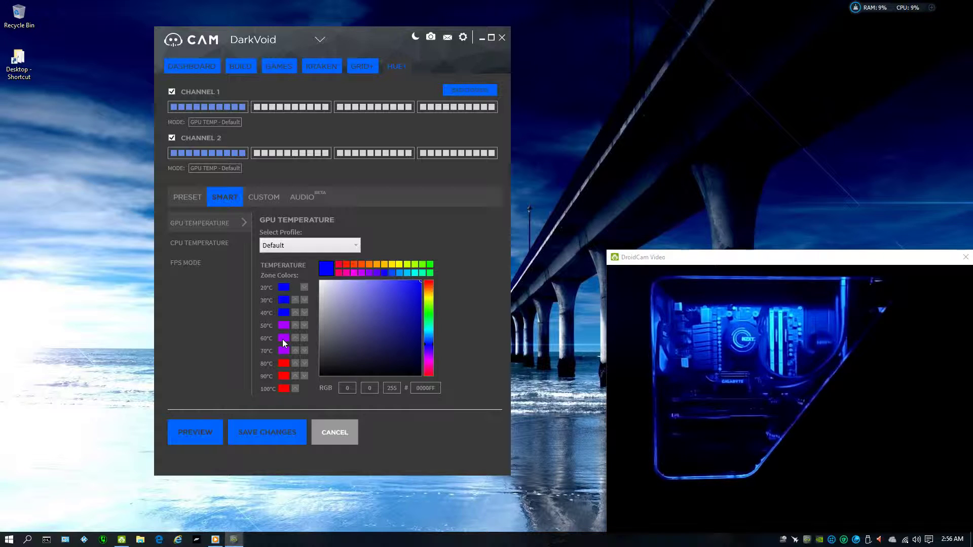
click(272, 201)
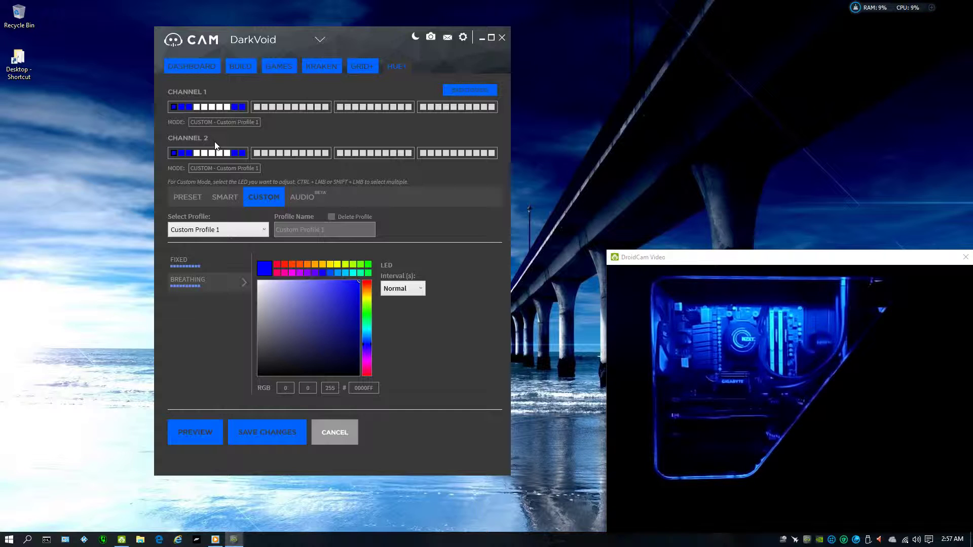
Switch the HUE+ lighting to the Audio Level mode with Custom Profile 1 and save it.
click(302, 198)
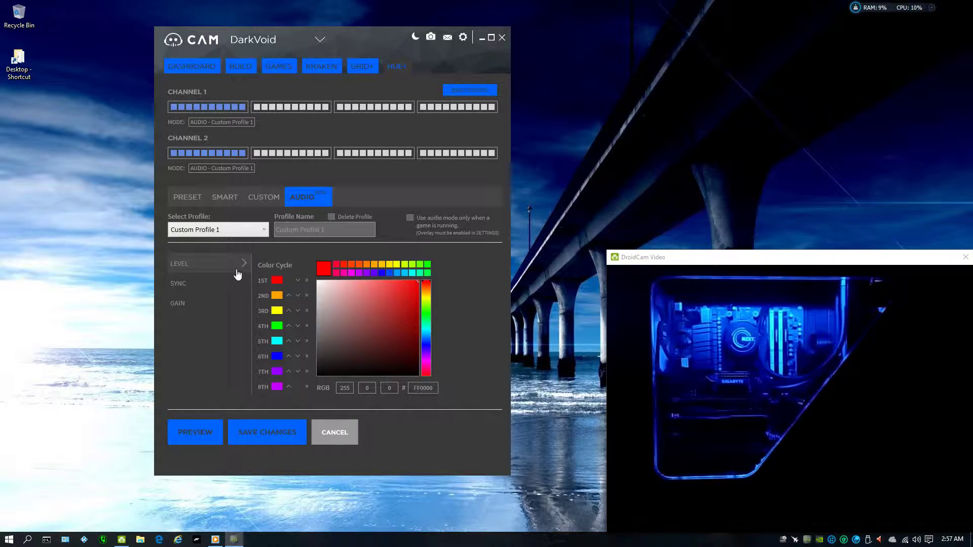
click(268, 441)
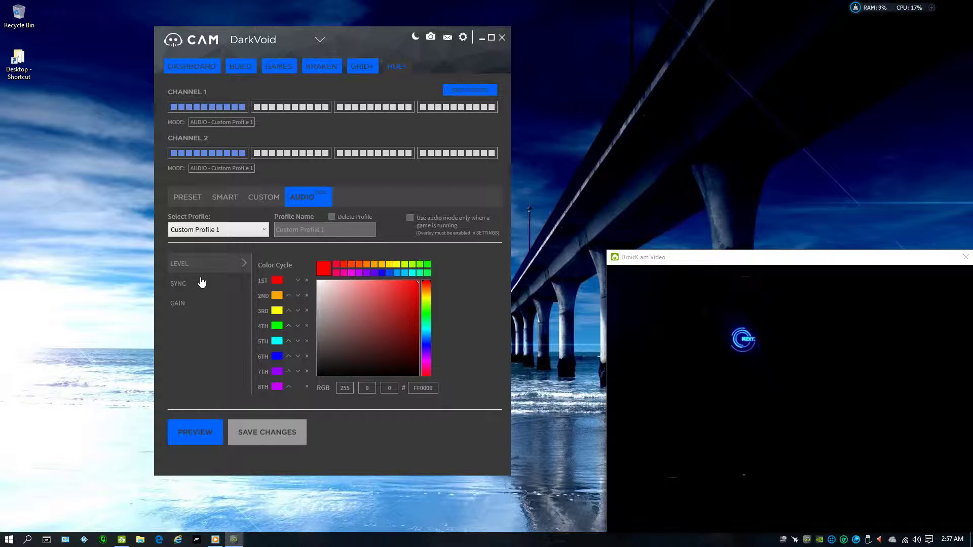
Test the audio lighting by raising Windows Media Player's volume to 21 in the Volume Mixer, then lower it to near minimum and close the mixer.
right_click(916, 540)
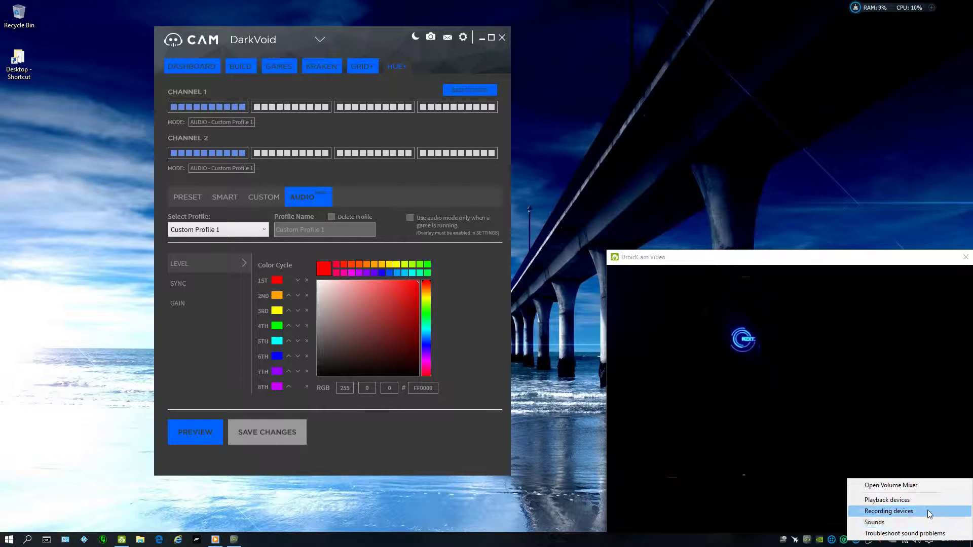
click(923, 487)
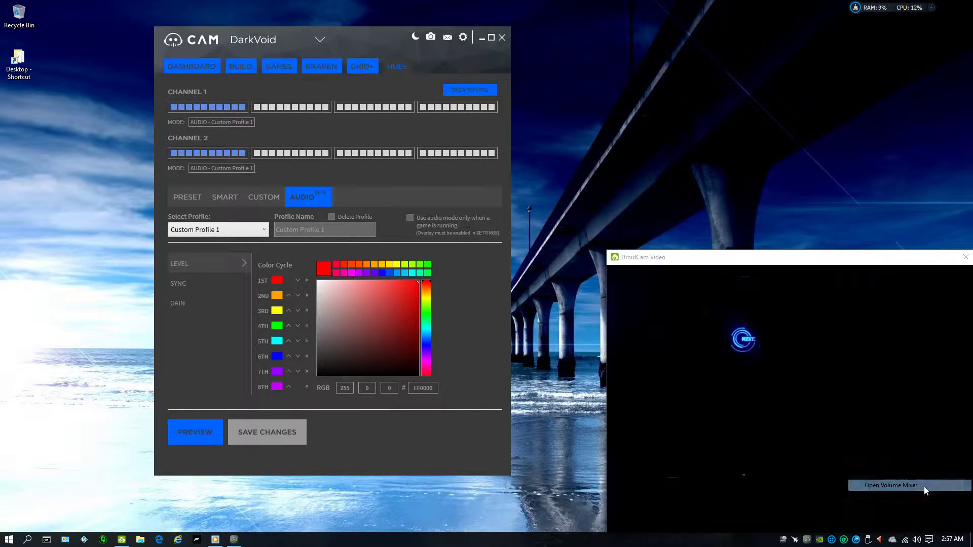
drag(929, 485, 930, 479)
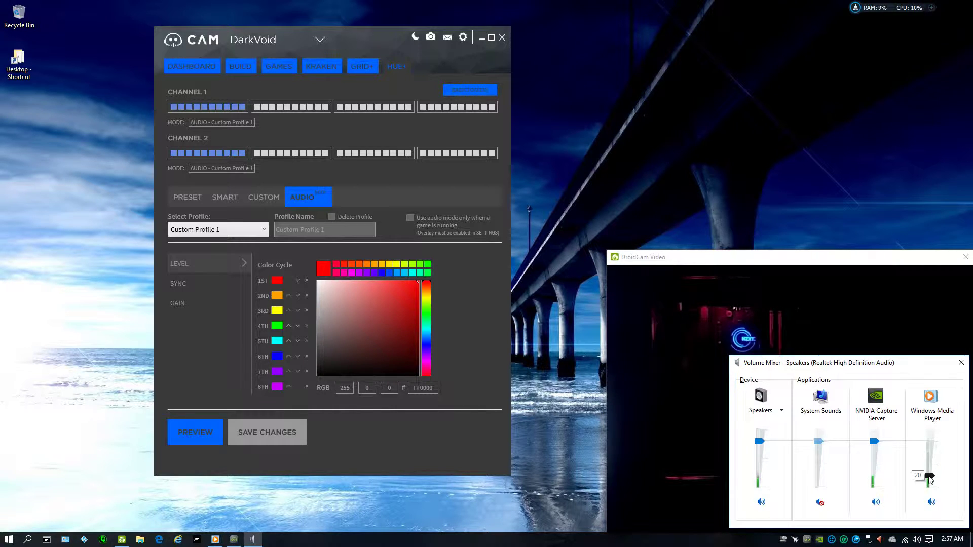
drag(930, 479, 930, 479)
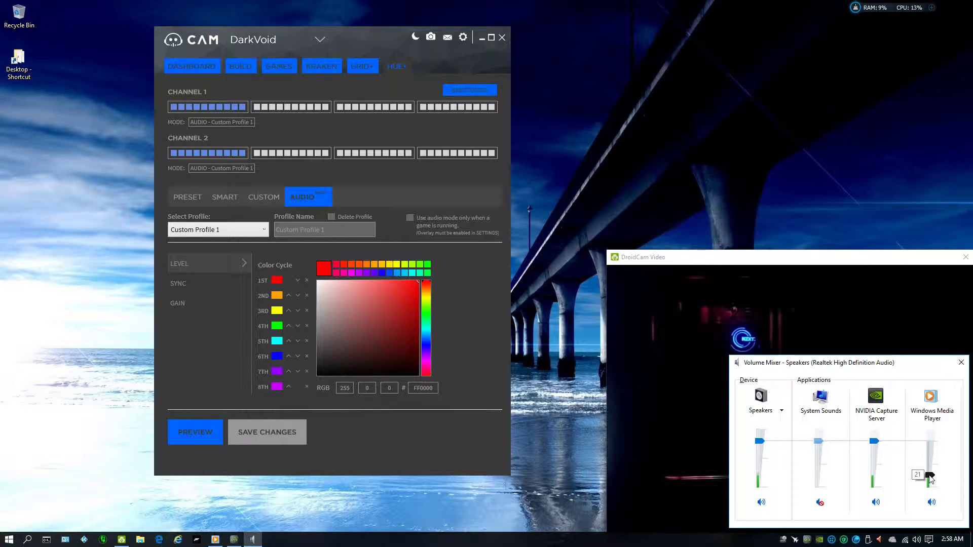
drag(931, 479, 931, 488)
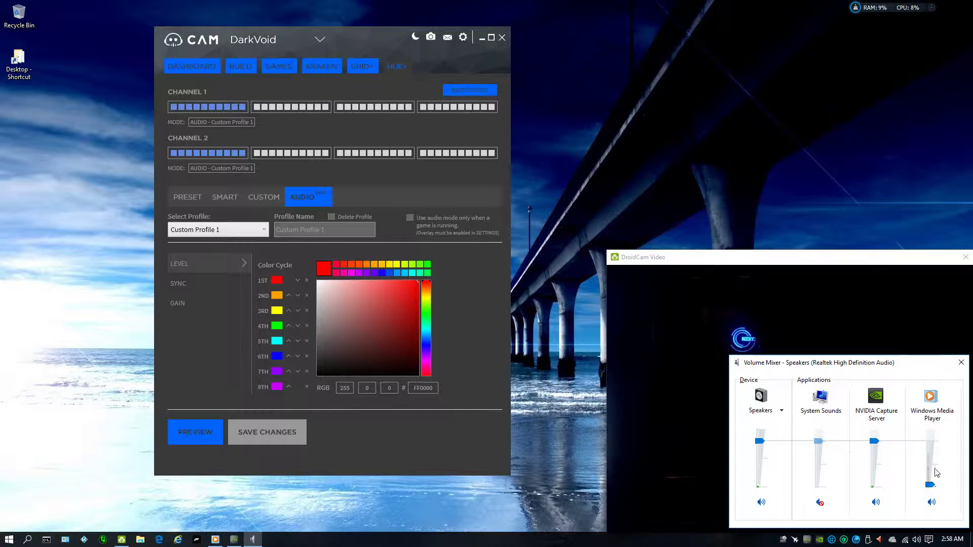
click(960, 363)
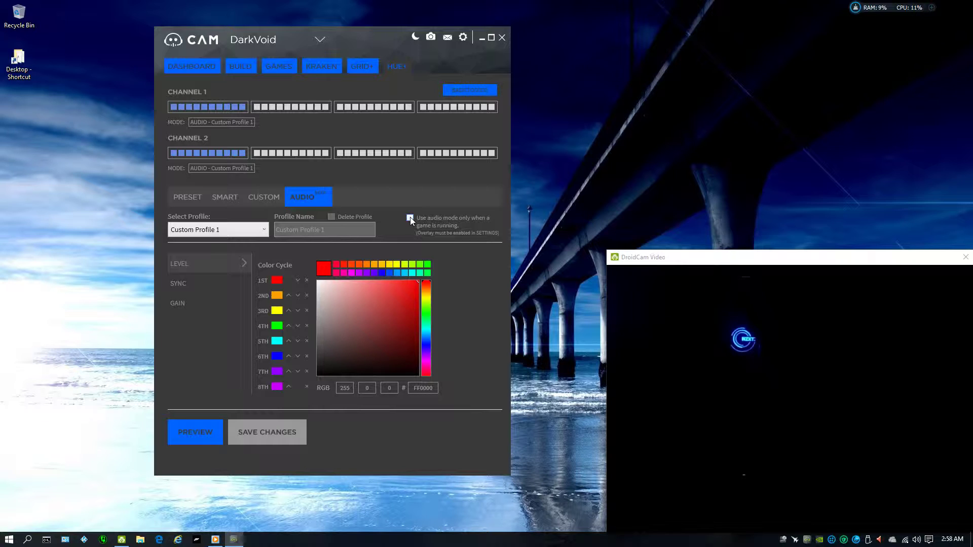
Save the Candle Light preset with the Ice profile on both channels, and save the Fire profile on Channel 2 only.
click(187, 198)
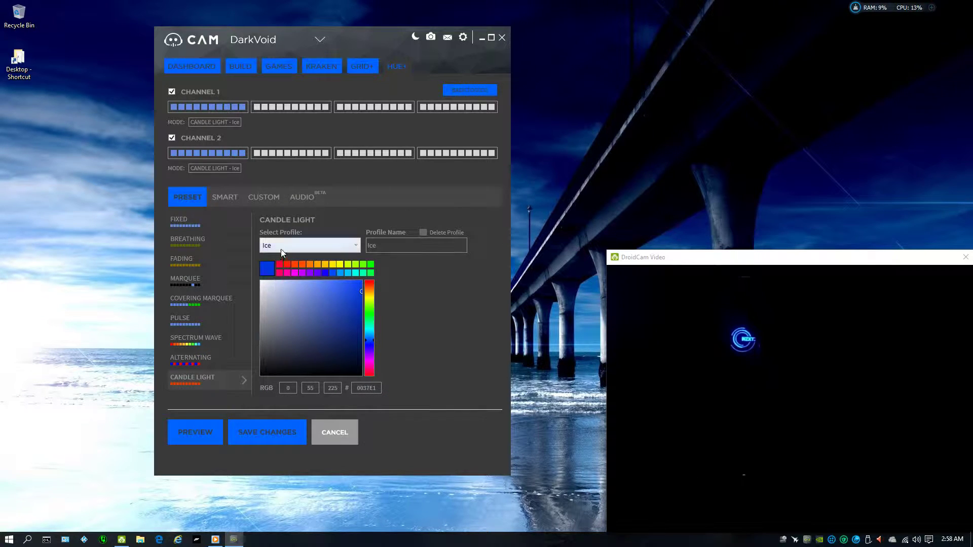
click(270, 440)
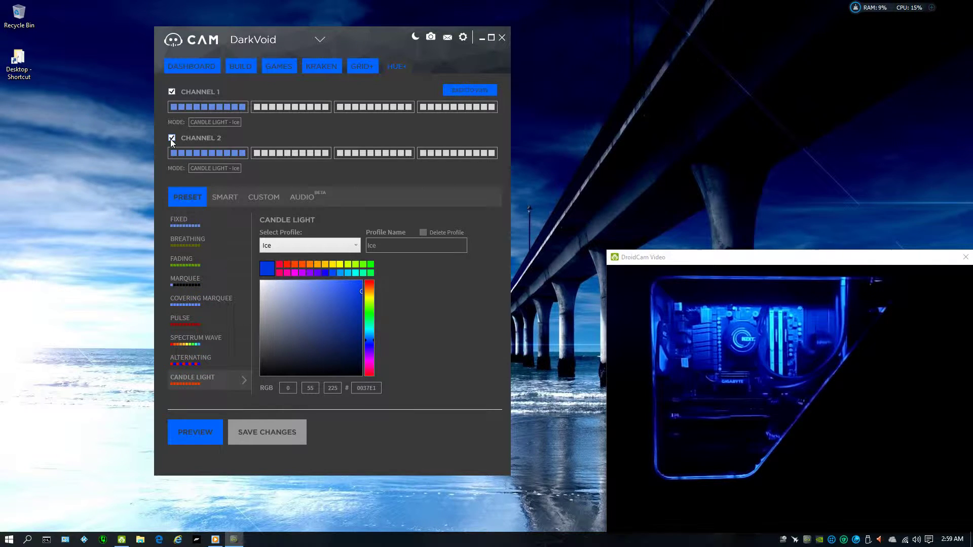
click(172, 92)
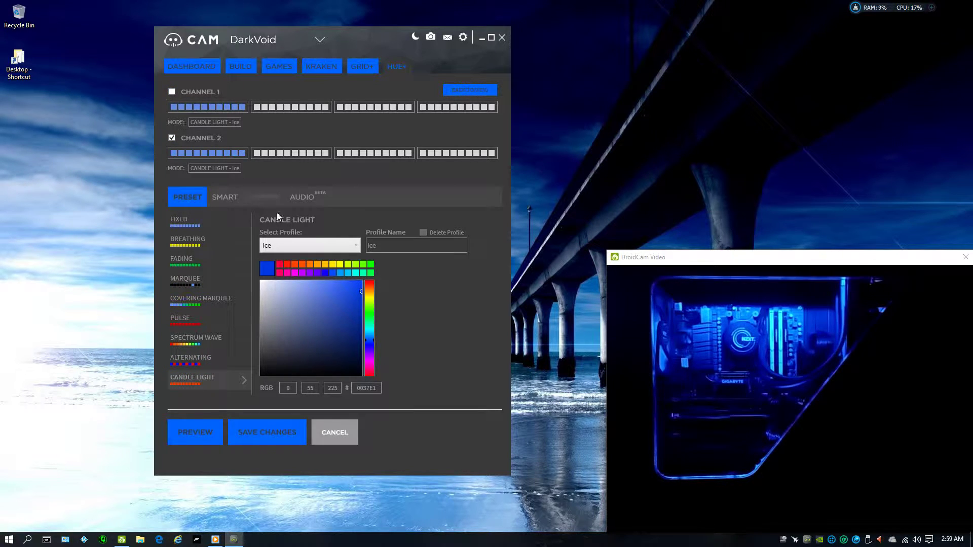
click(291, 248)
click(289, 269)
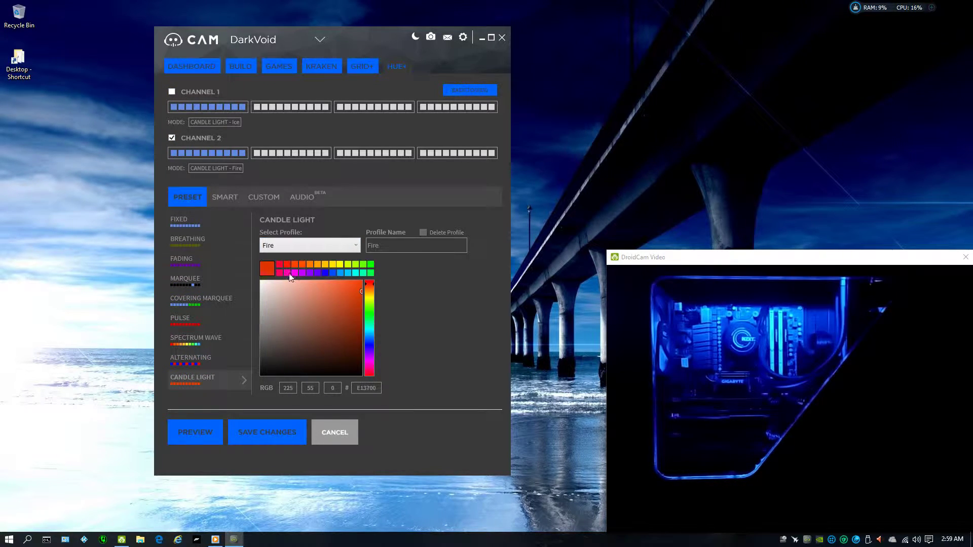
click(304, 429)
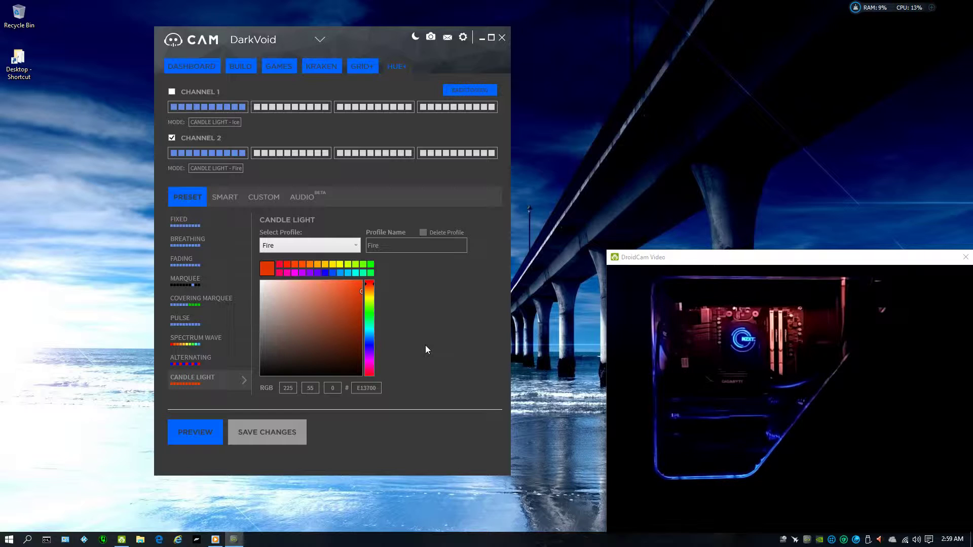
Return to the dashboard's Basic view and try the light theme before switching back to the dark theme.
click(200, 71)
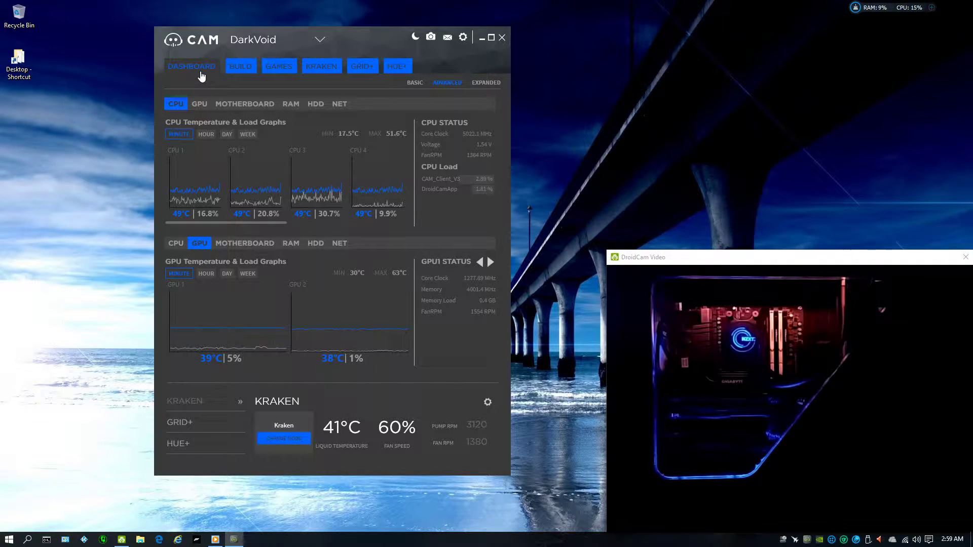
click(419, 85)
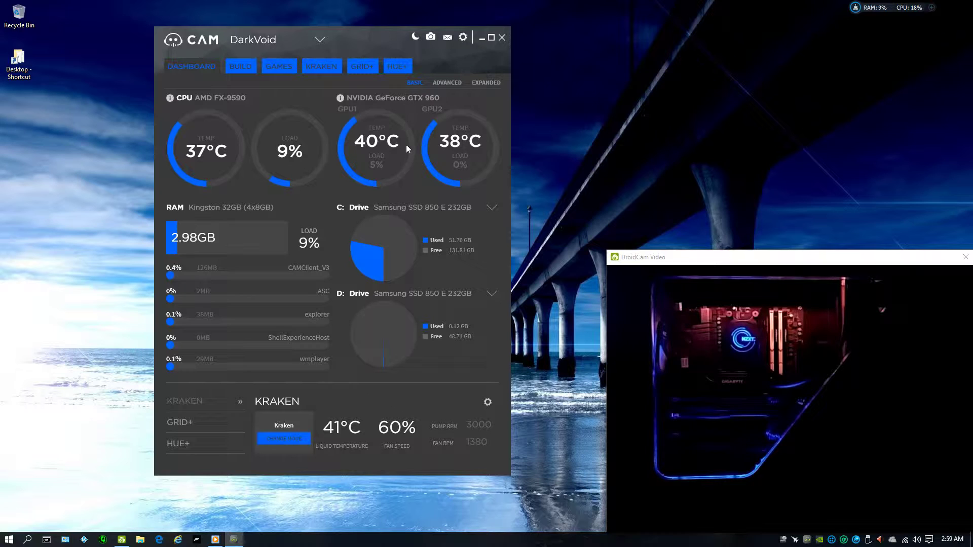
click(416, 38)
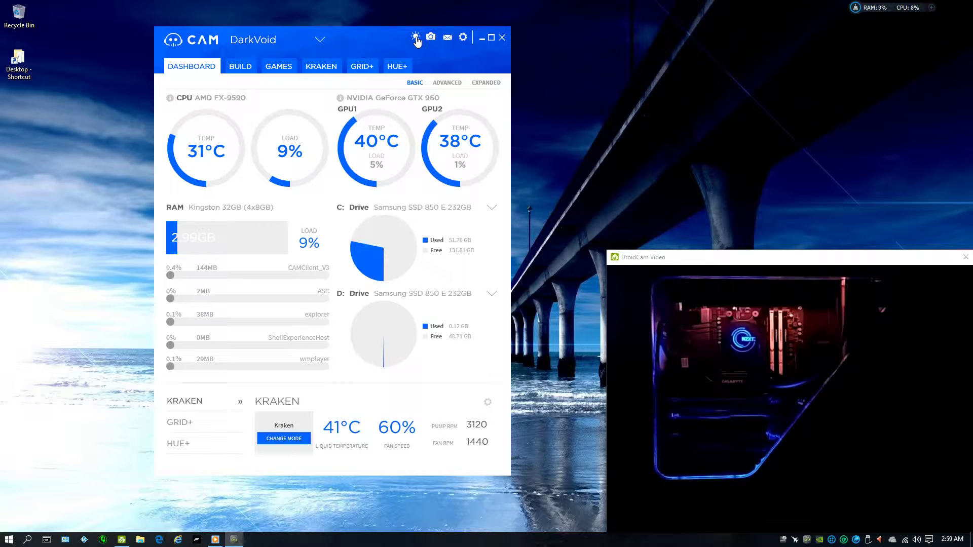
click(416, 39)
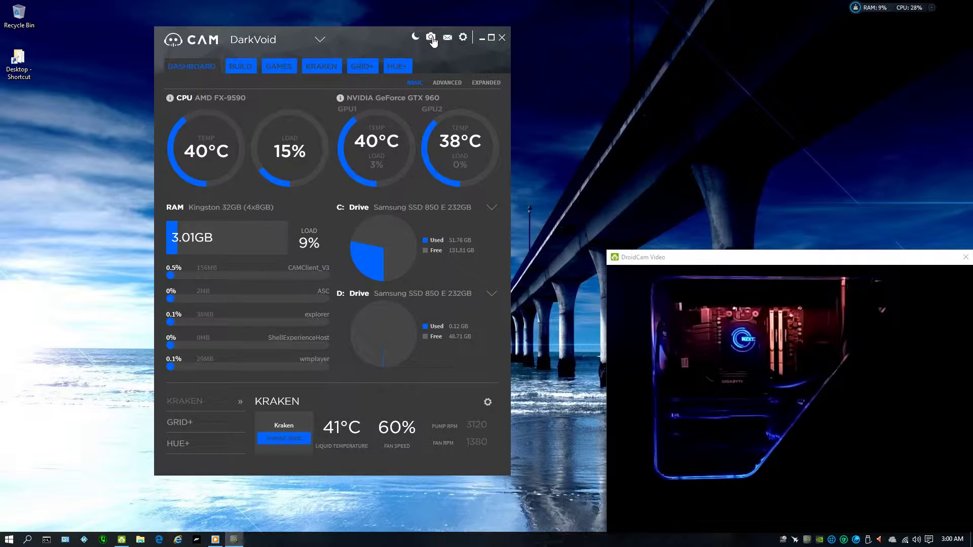
Check the CAM notifications and close the list again.
click(447, 39)
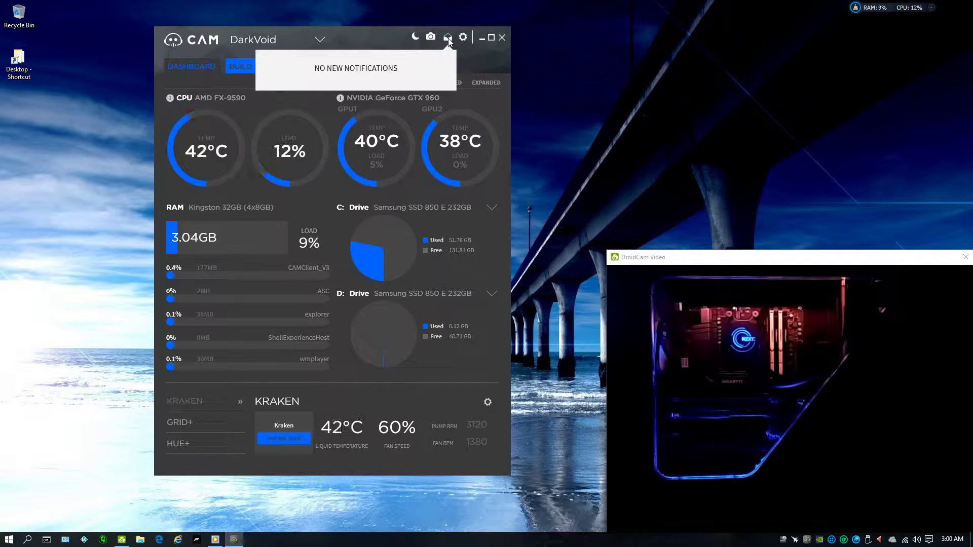
click(448, 38)
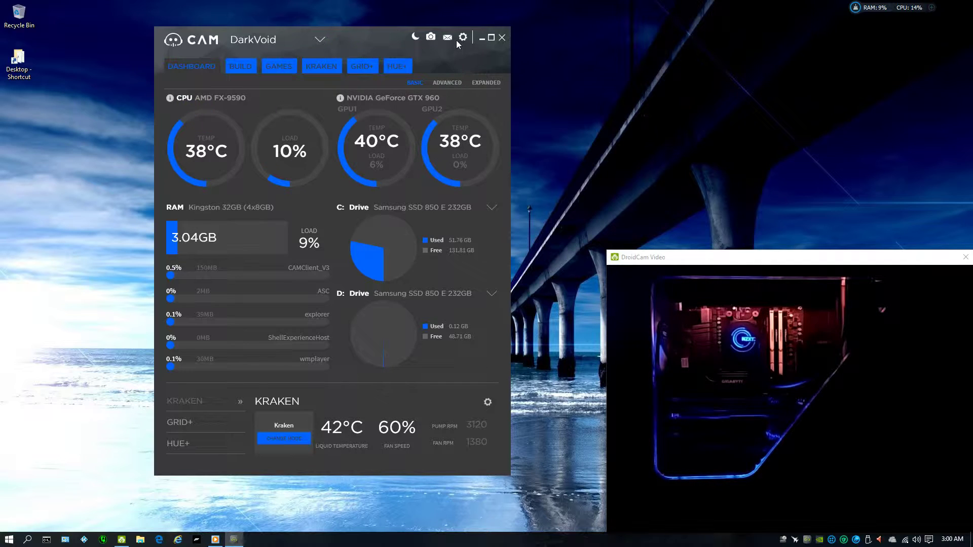
Set the temperature option to Fahrenheit in the General settings, save the change and close the settings.
click(463, 38)
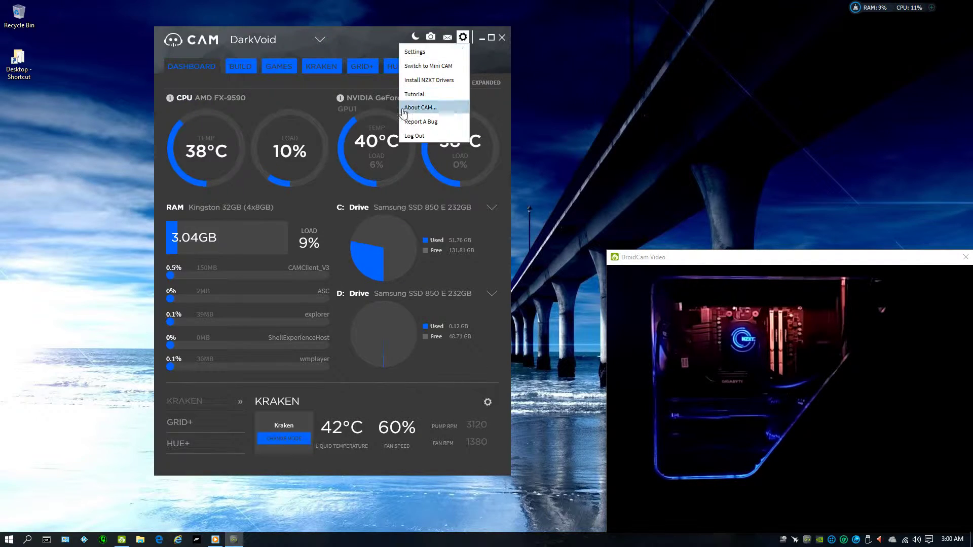
click(426, 51)
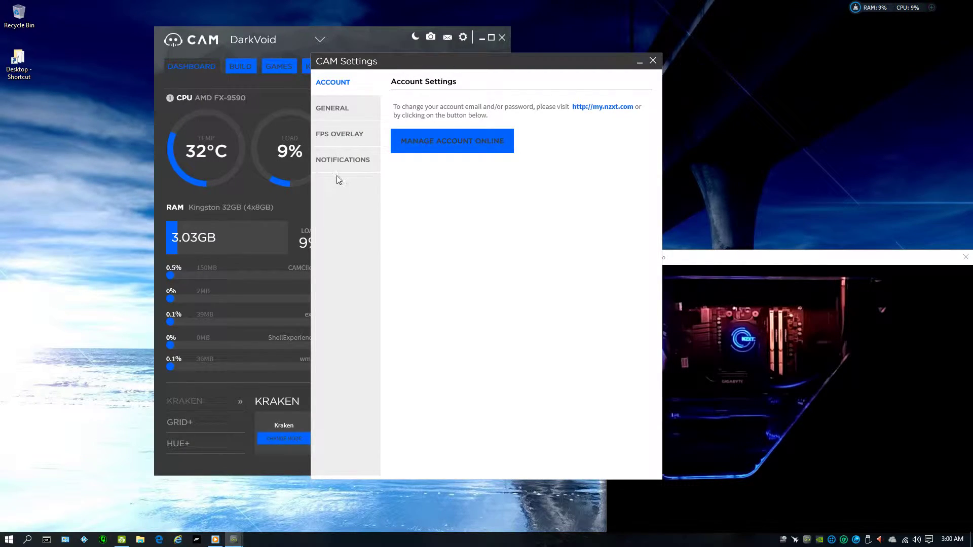
click(338, 111)
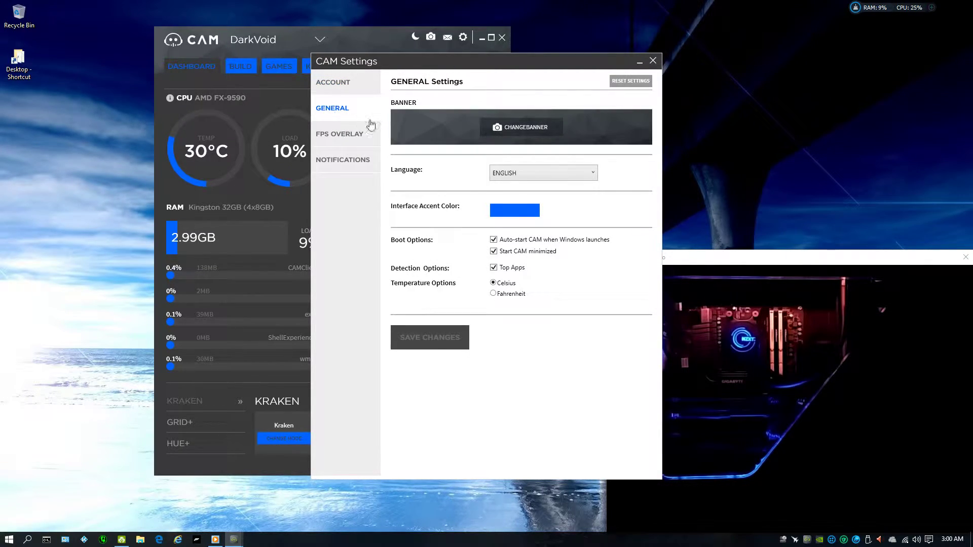
click(494, 294)
click(449, 340)
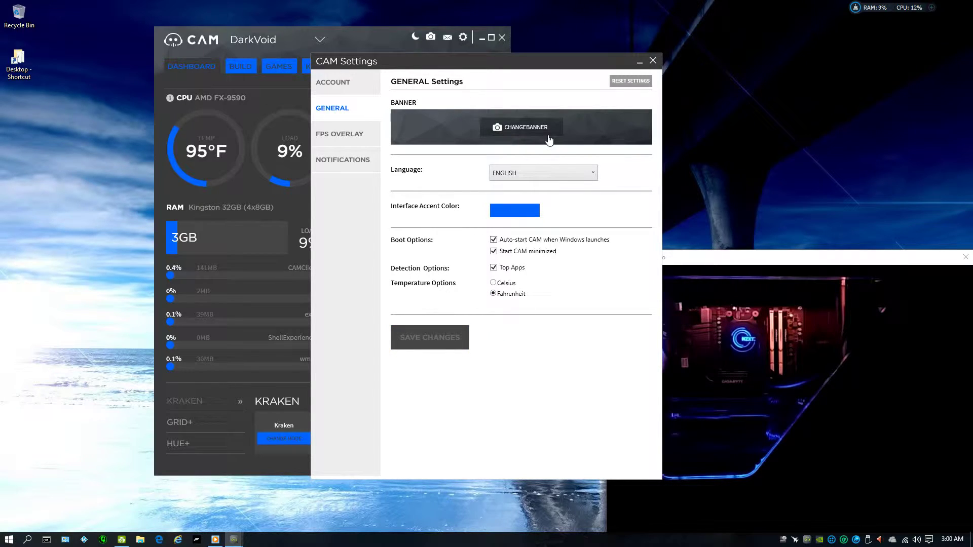
click(653, 60)
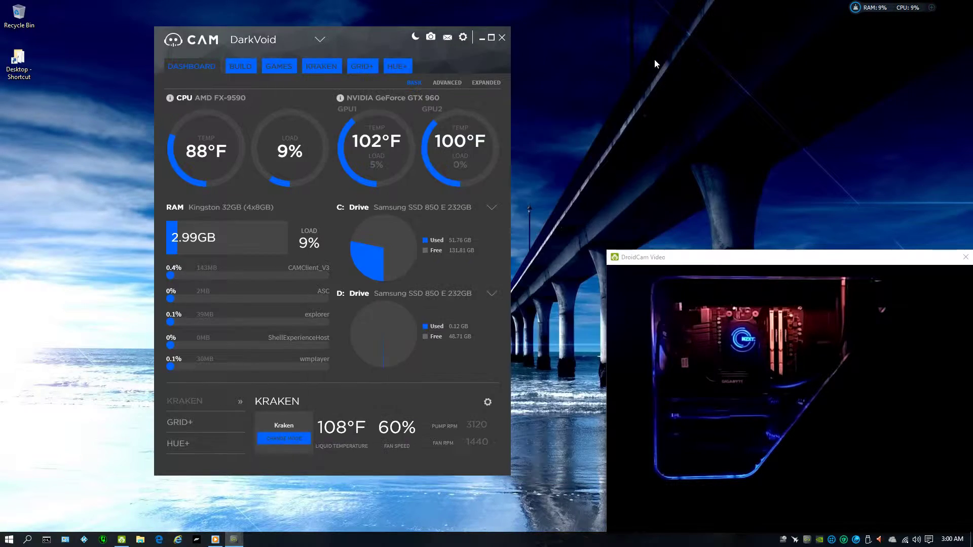